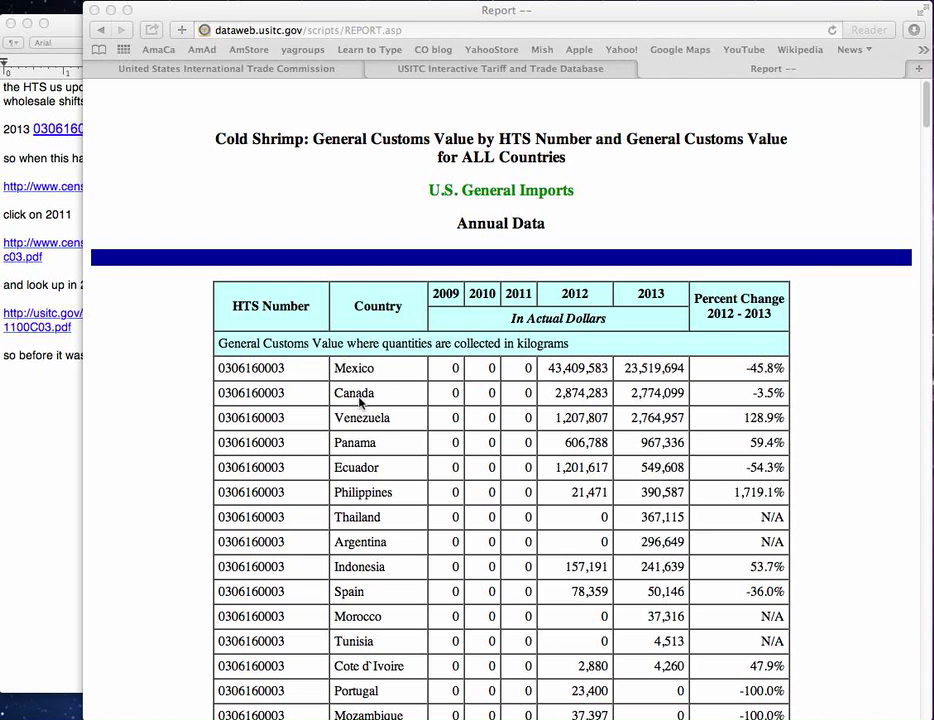
# Copy the 2011 census Schedule B link from the note into Safari's address bar.
pyautogui.click(48, 393)
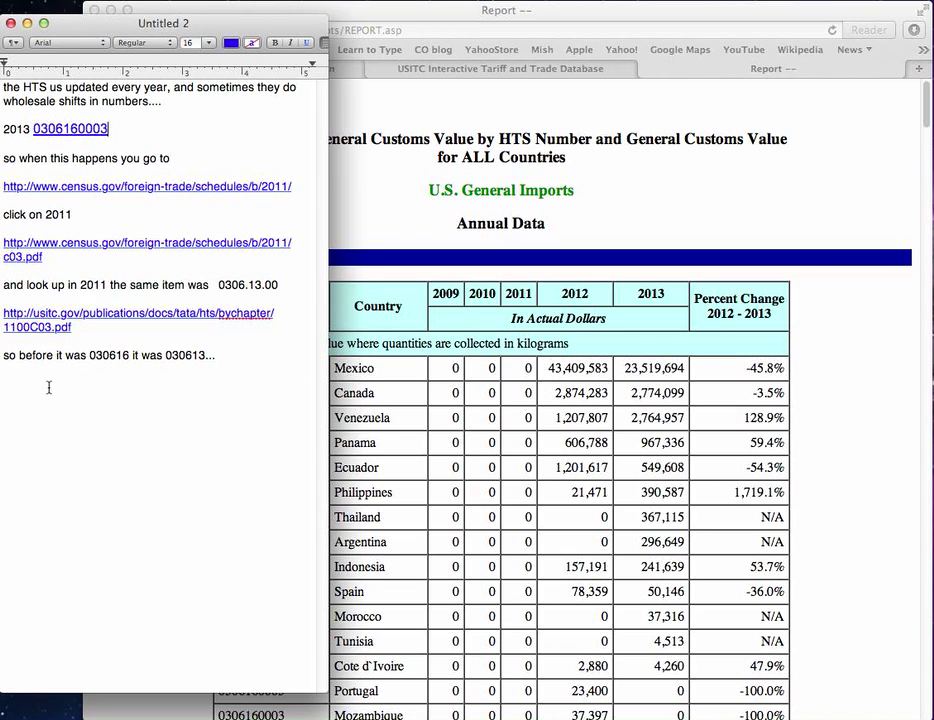
pyautogui.moveTo(293, 187); pyautogui.dragTo(5, 187)
pyautogui.press('super+c')
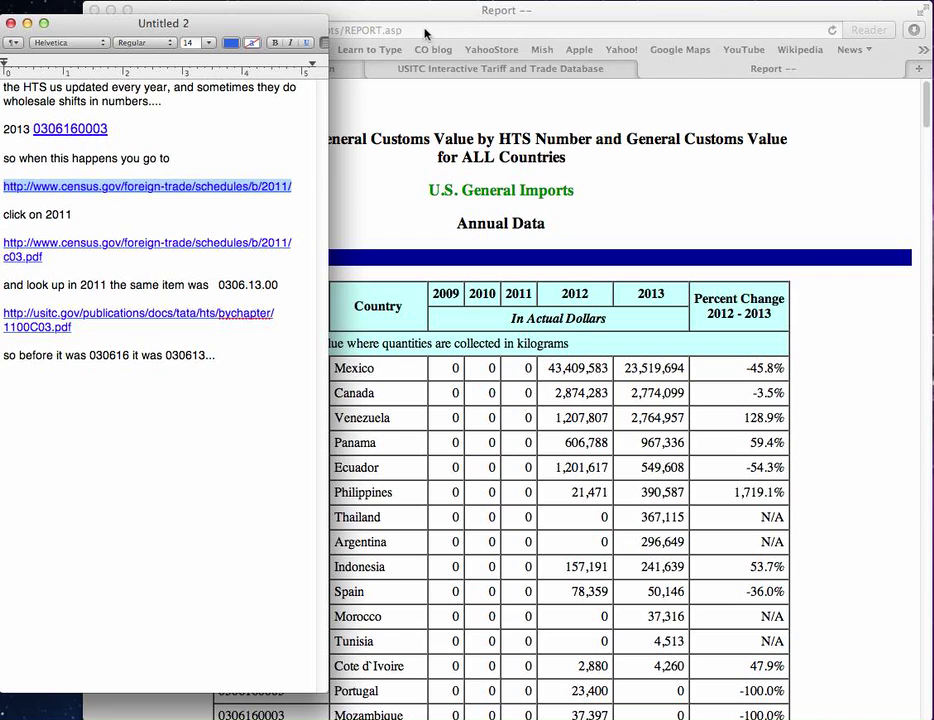
pyautogui.click(567, 287)
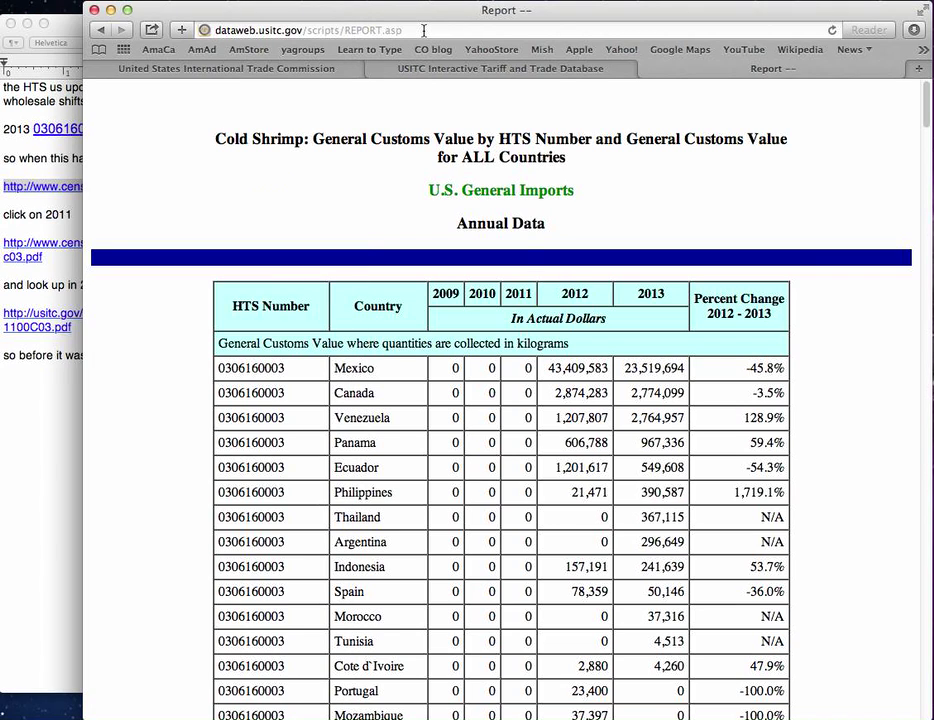
pyautogui.click(224, 30)
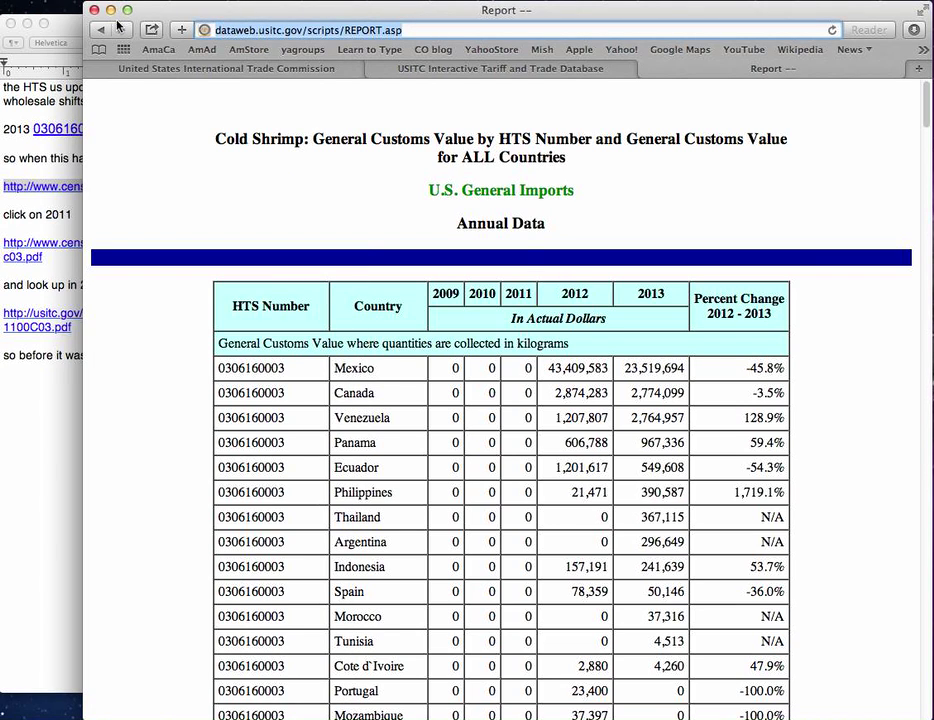
# Load the census Schedule B 2011 page and open its Chapter 03 fish and crustaceans PDF.
pyautogui.press('super+v')
pyautogui.press('Return')
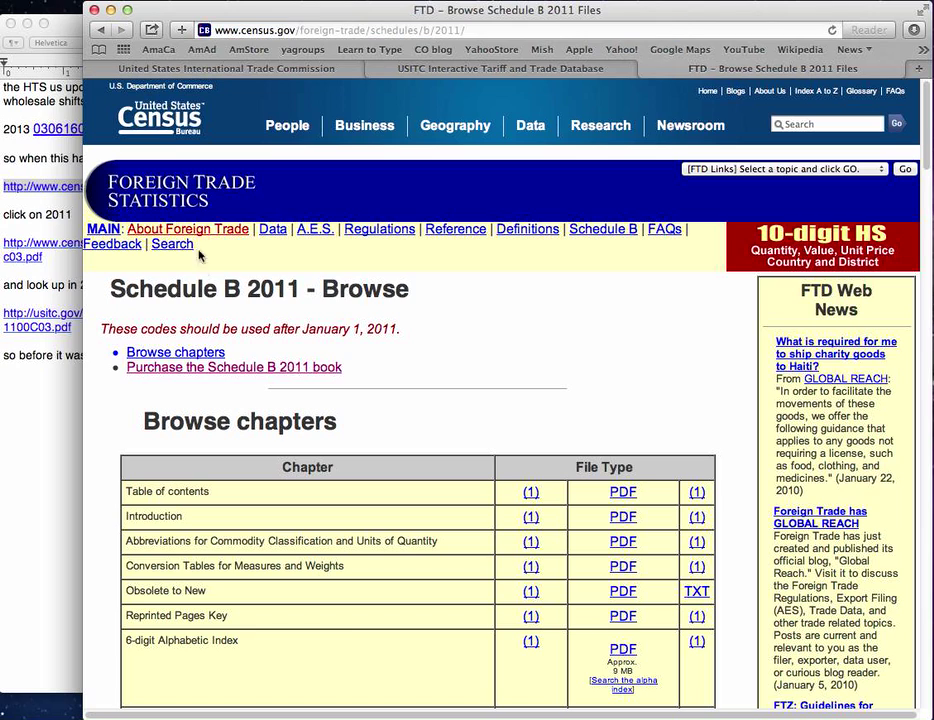
pyautogui.click(57, 140)
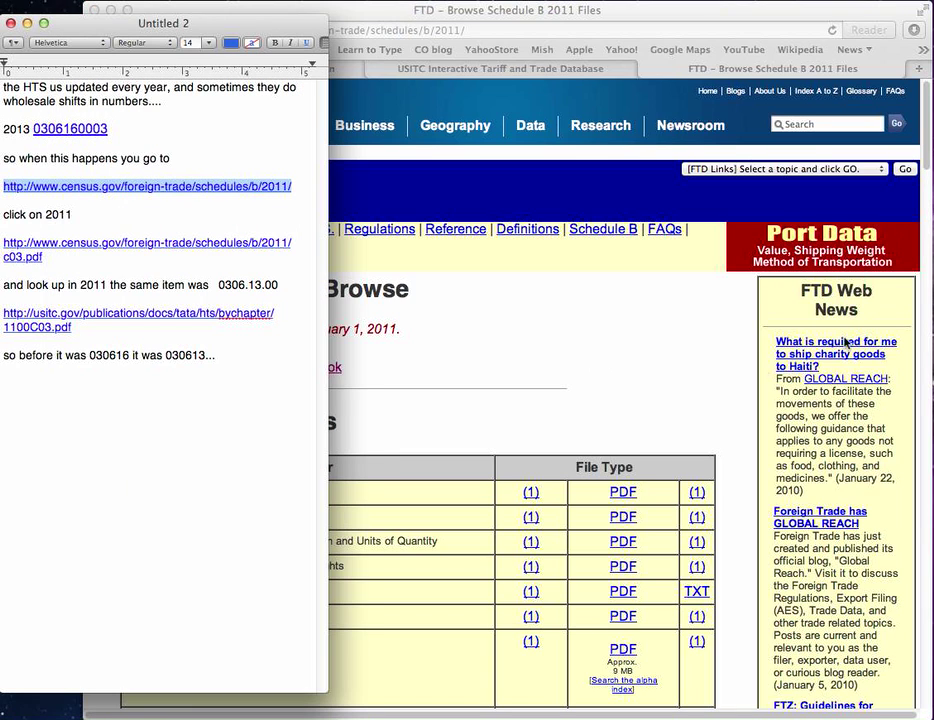
pyautogui.click(926, 172)
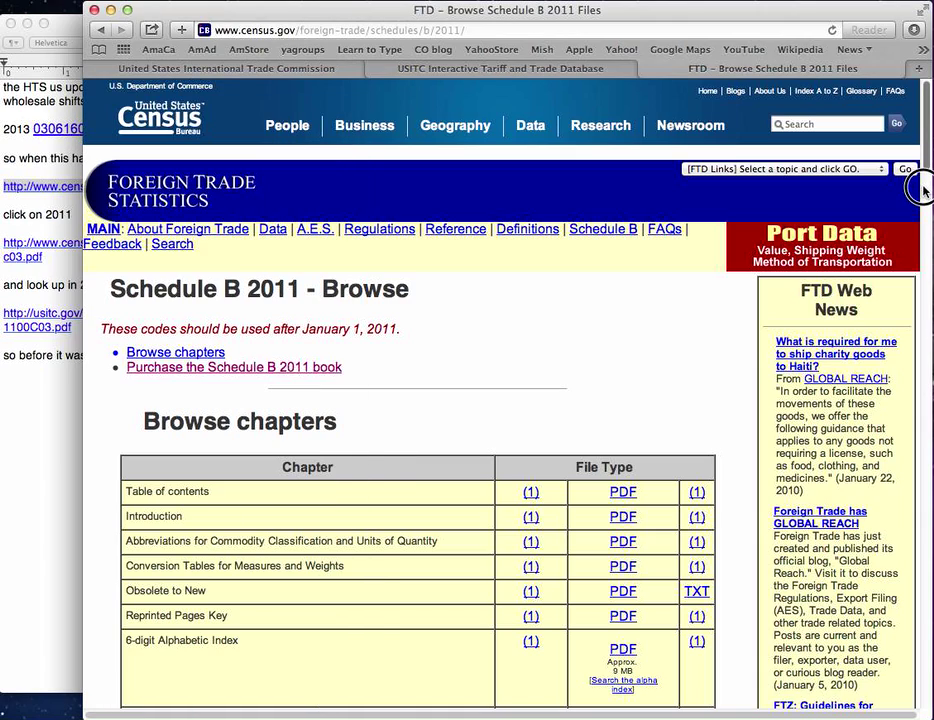
pyautogui.scroll(-10, 926, 172)
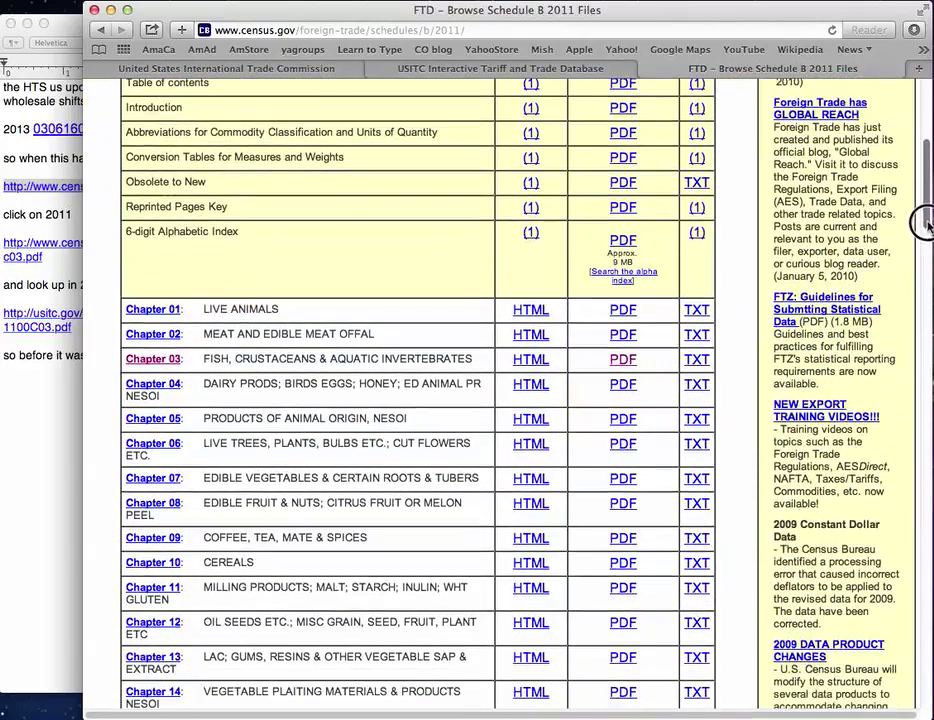
pyautogui.click(132, 359)
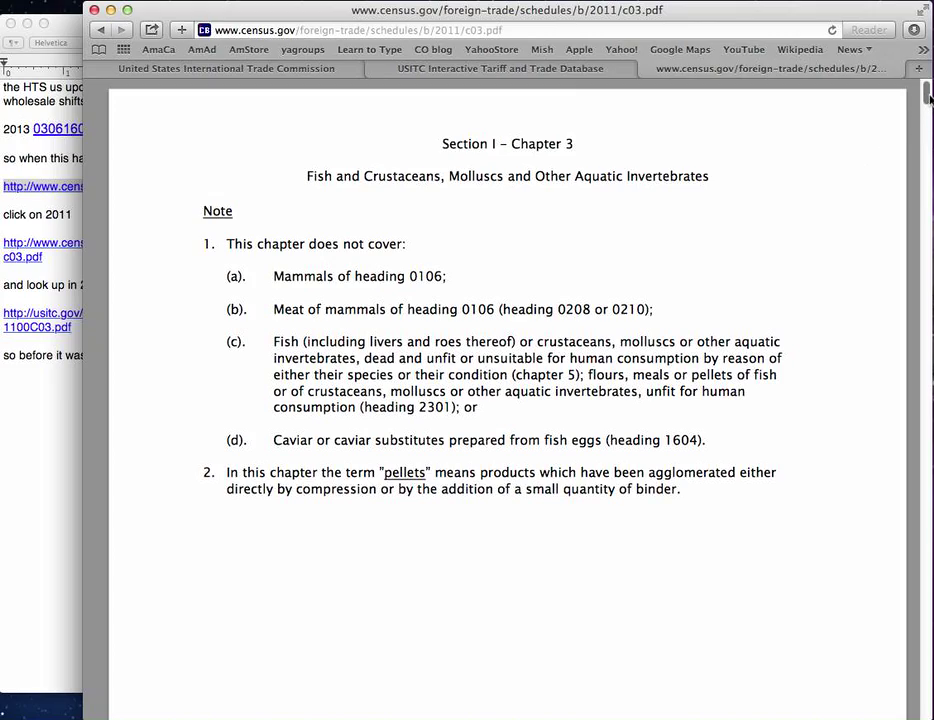
# Scroll the Chapter 3 PDF to the 0306.13 frozen shell-on shrimps and prawns codes.
pyautogui.moveTo(929, 97); pyautogui.dragTo(898, 548)
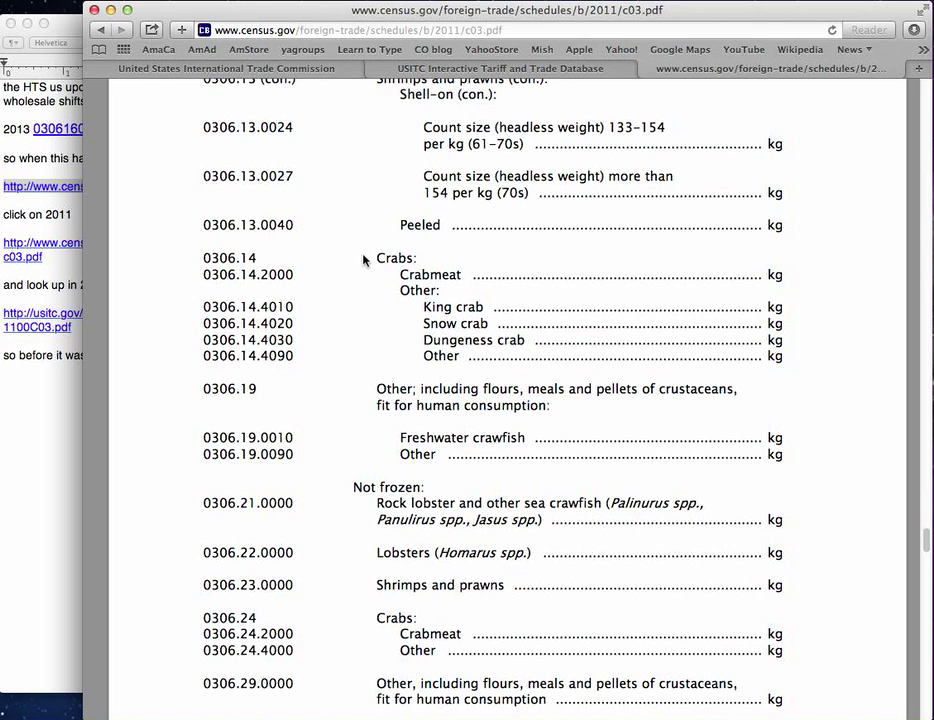
pyautogui.moveTo(928, 540); pyautogui.dragTo(925, 535)
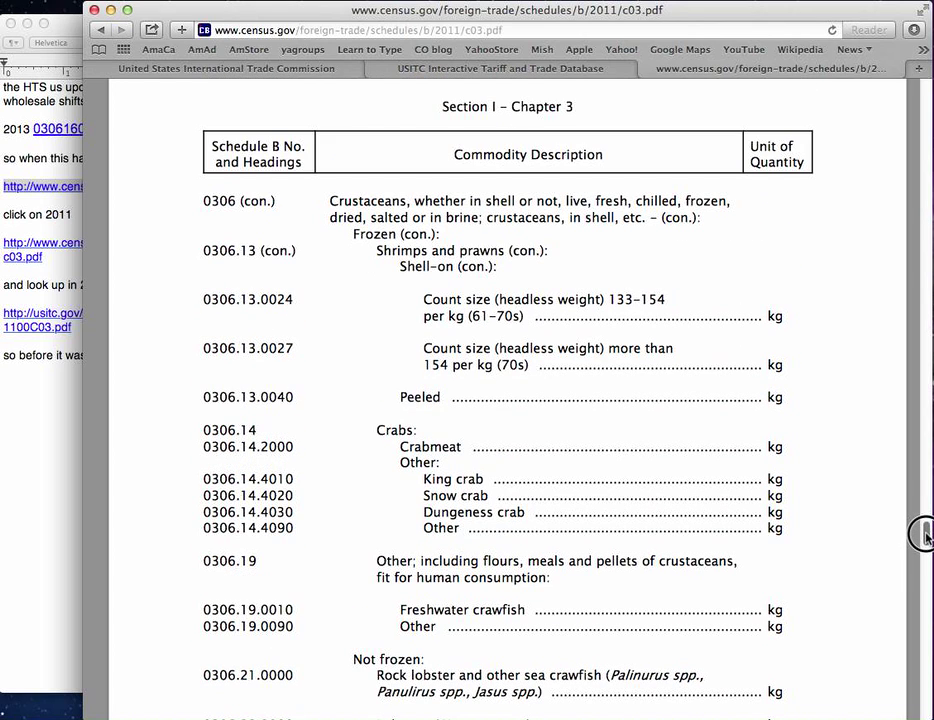
pyautogui.moveTo(925, 535); pyautogui.dragTo(925, 533)
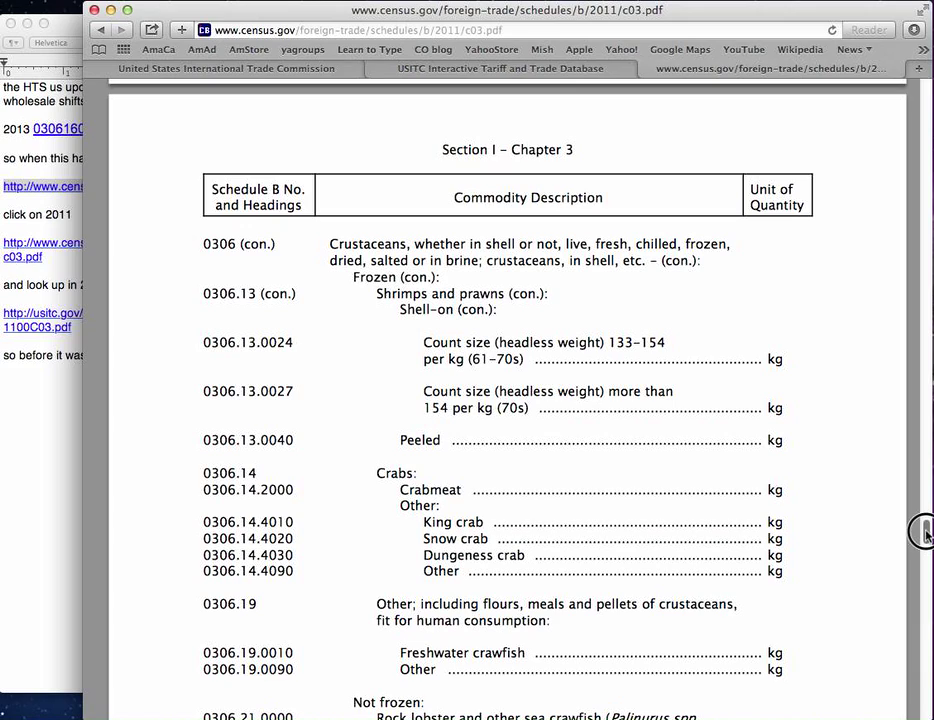
pyautogui.moveTo(925, 533); pyautogui.dragTo(925, 505)
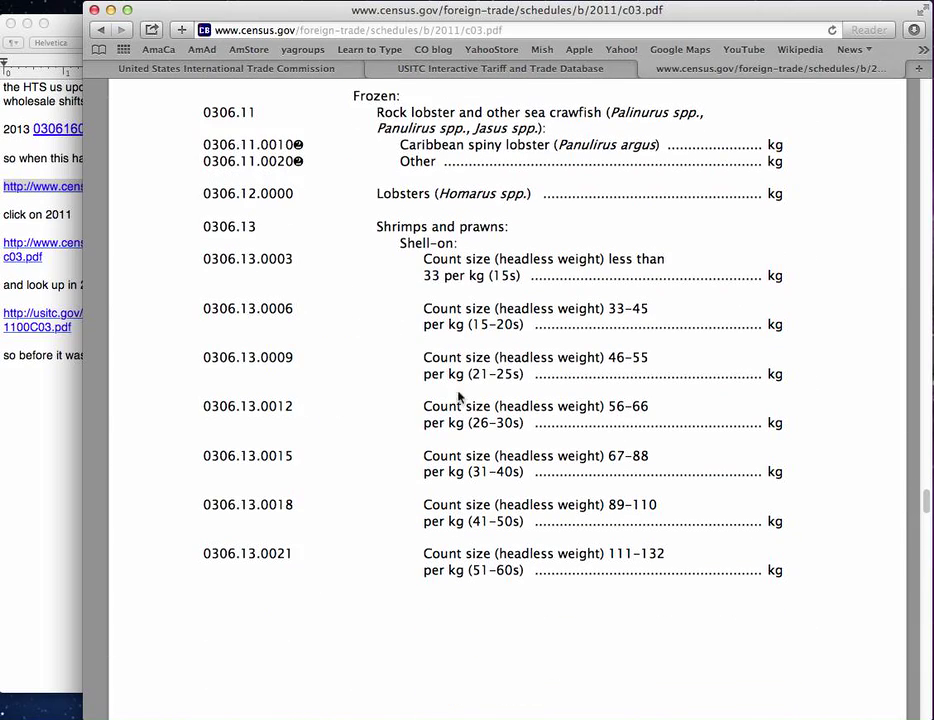
pyautogui.click(50, 424)
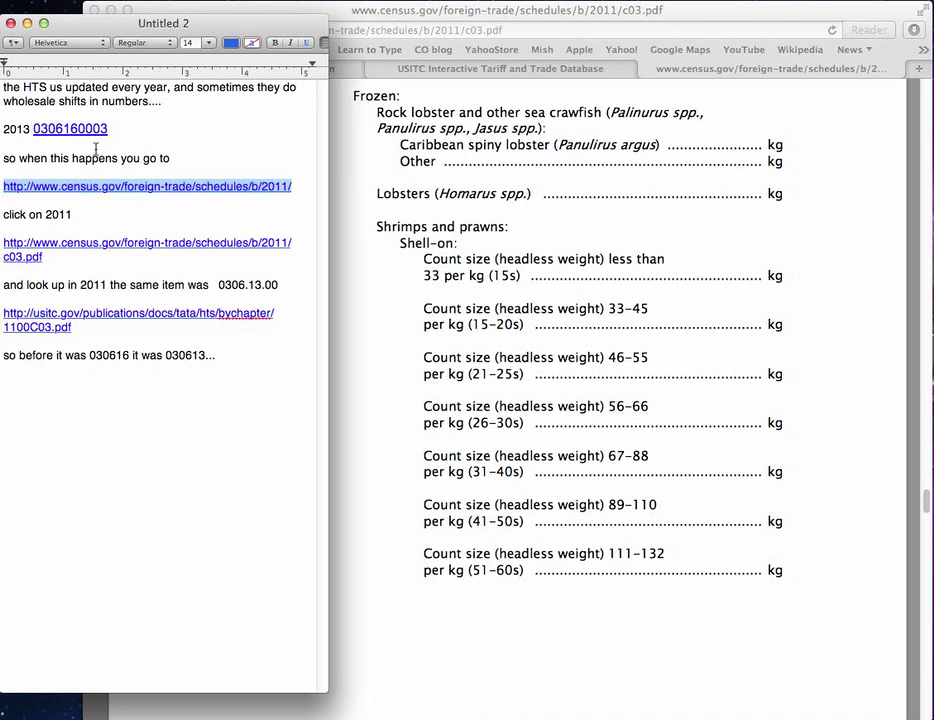
# Replace 0306.13.00 in the note with the full code 0306.13.0003 copied from the PDF.
pyautogui.click(870, 490)
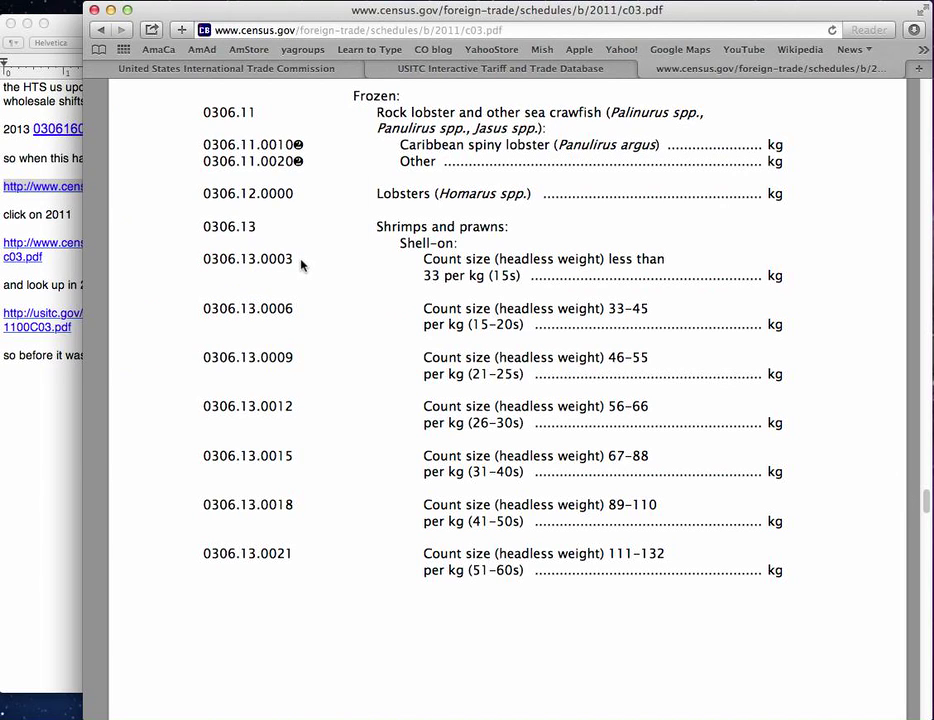
pyautogui.moveTo(294, 260); pyautogui.dragTo(201, 261)
pyautogui.press('super+c')
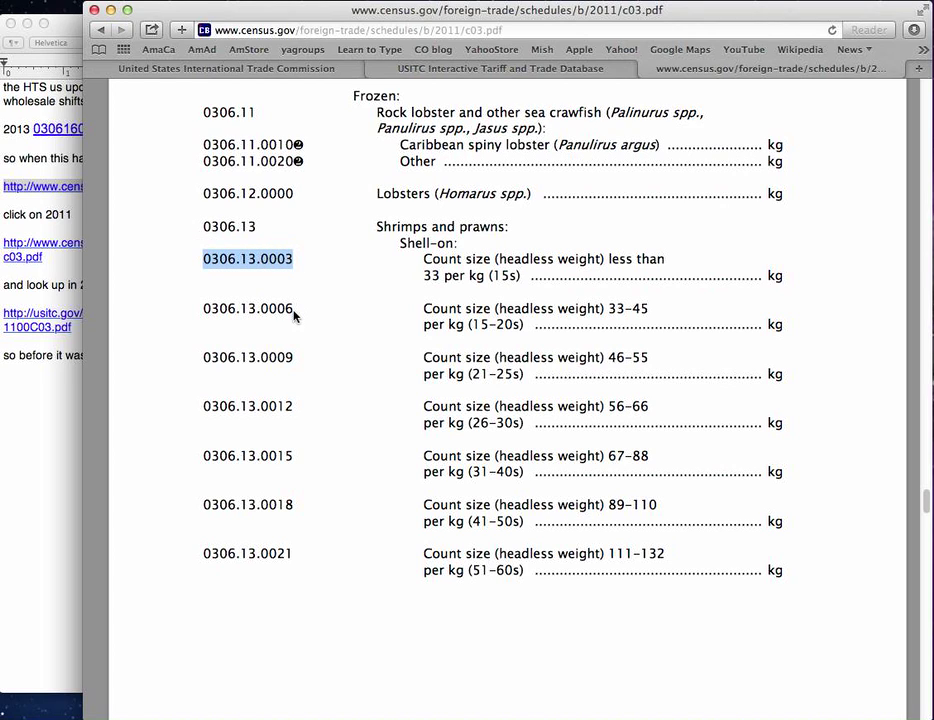
pyautogui.click(15, 419)
pyautogui.tripleClick(233, 187)
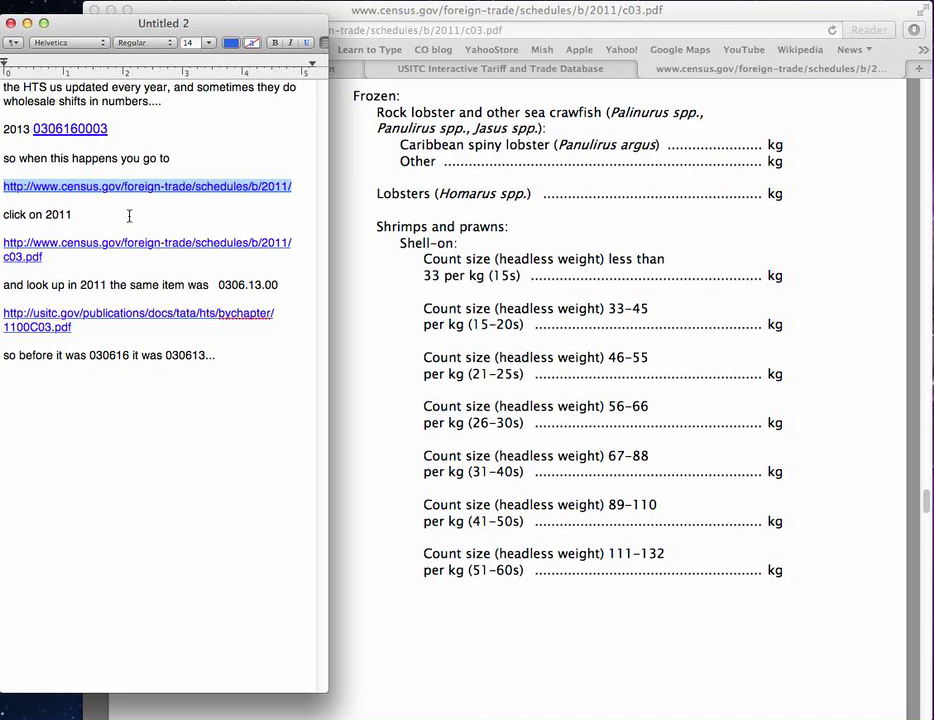
pyautogui.moveTo(279, 287); pyautogui.dragTo(218, 287)
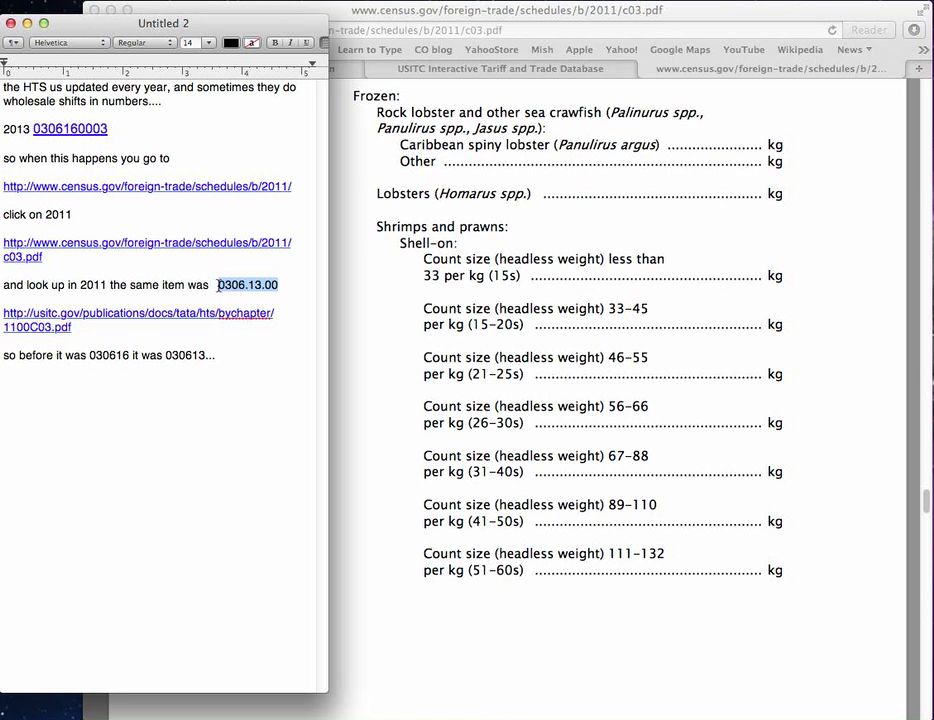
pyautogui.press('super+v')
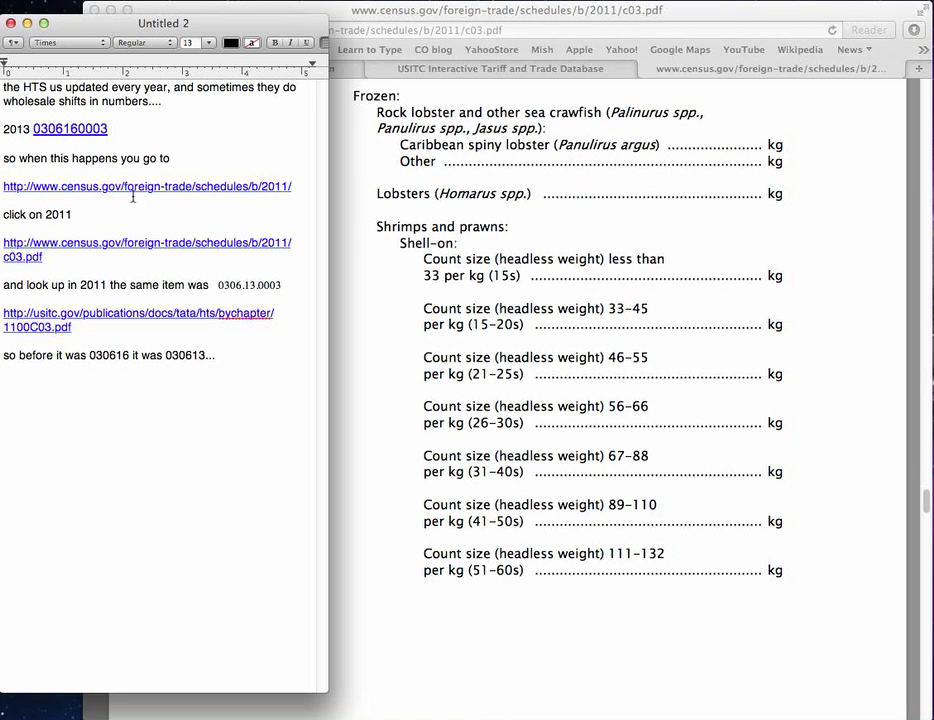
pyautogui.moveTo(282, 288); pyautogui.dragTo(217, 287)
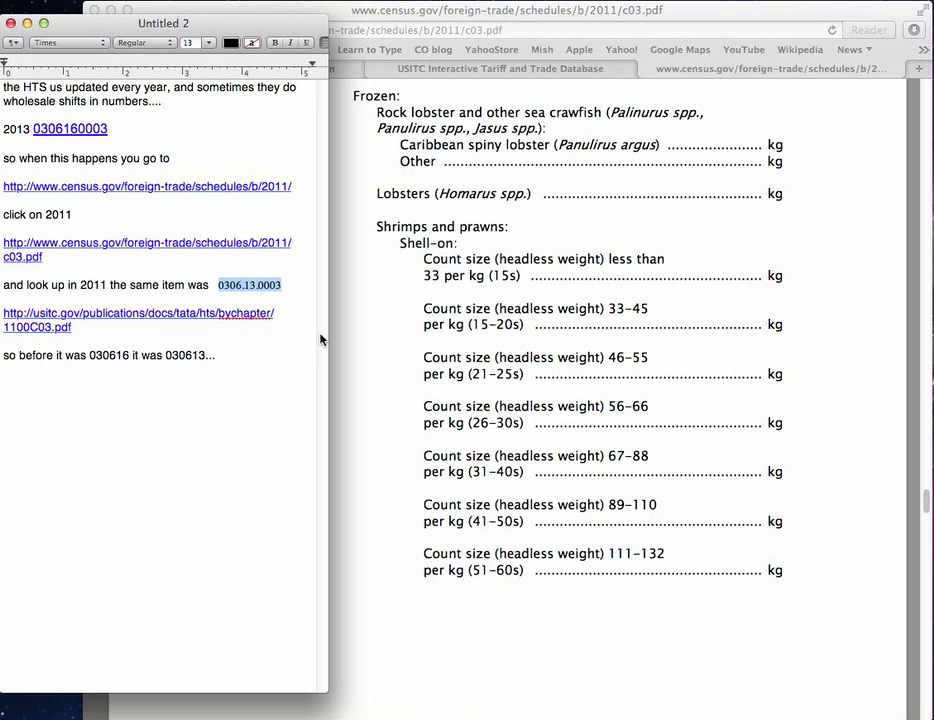
# Open DataWeb from the USITC home page and log in with the account username and password.
pyautogui.click(371, 361)
pyautogui.click(226, 68)
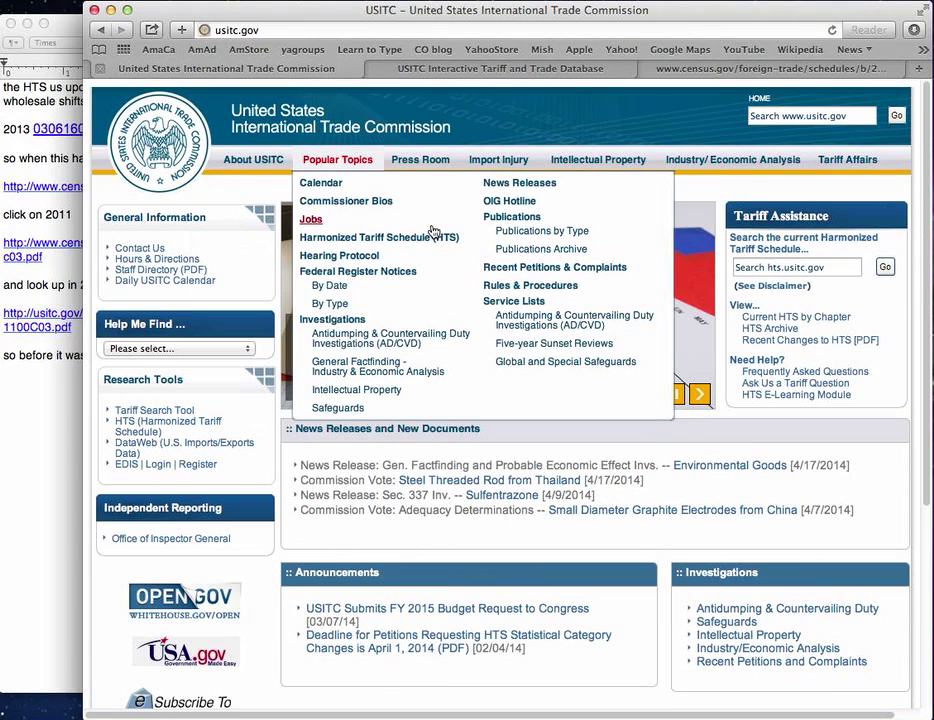
pyautogui.click(135, 443)
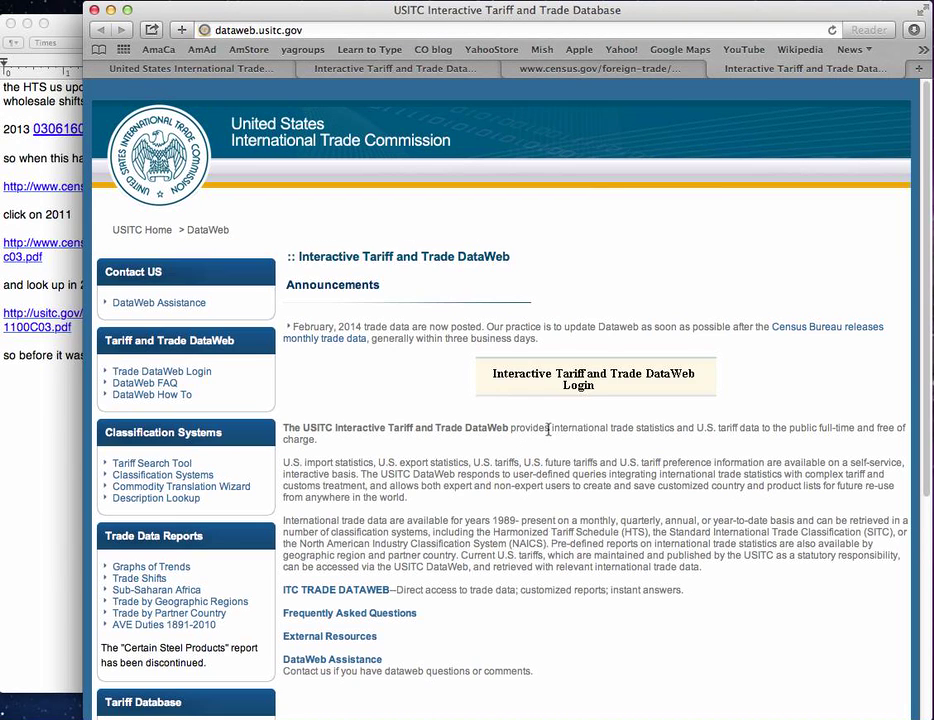
pyautogui.click(592, 390)
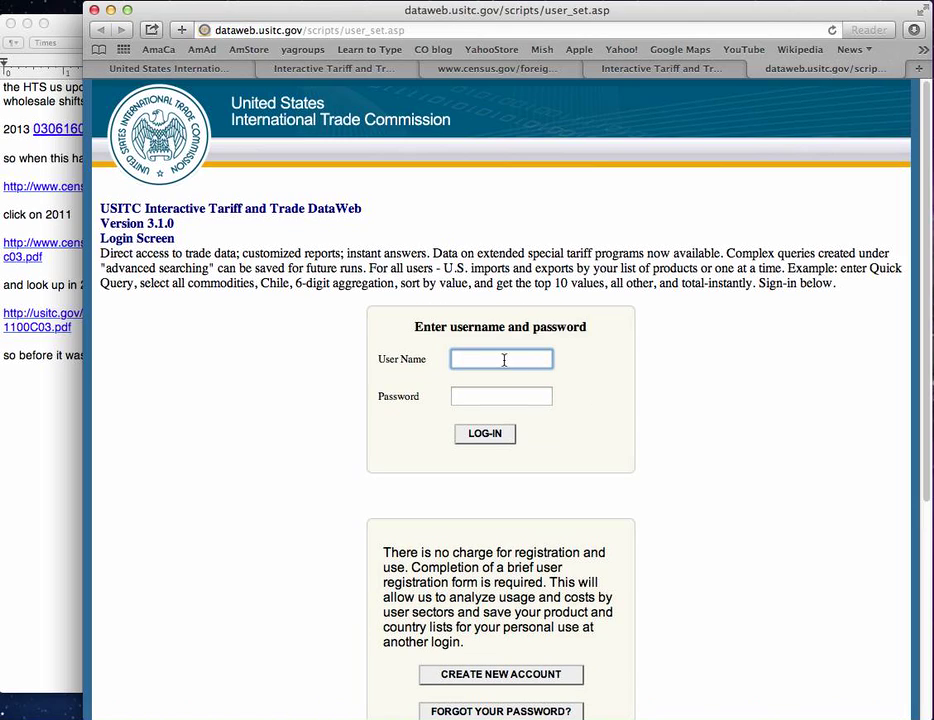
pyautogui.write('wileyccc')
pyautogui.press('Tab')
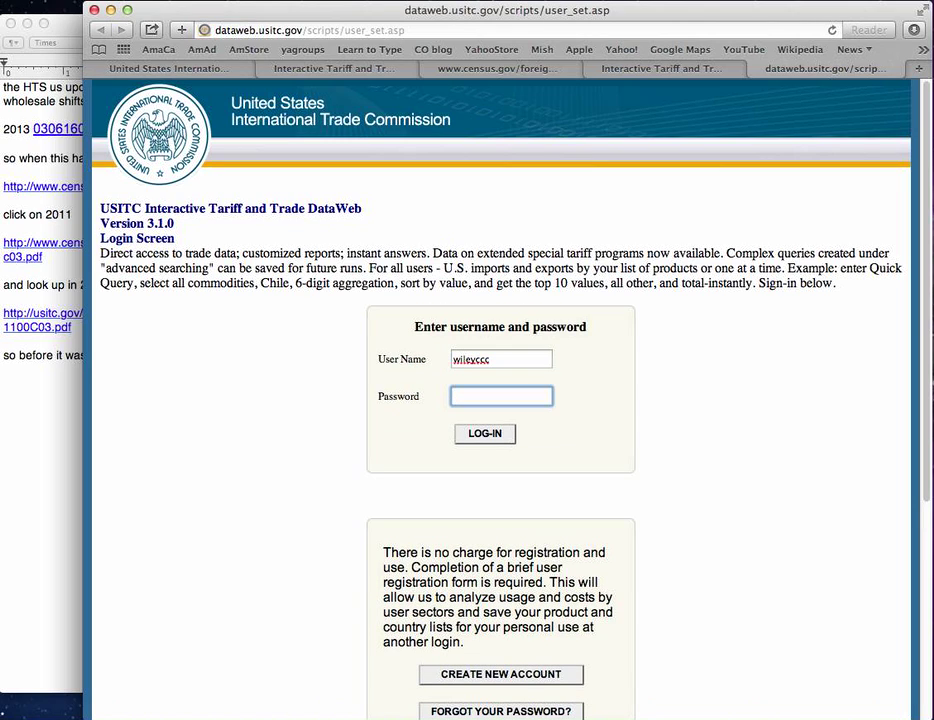
pyautogui.click(497, 433)
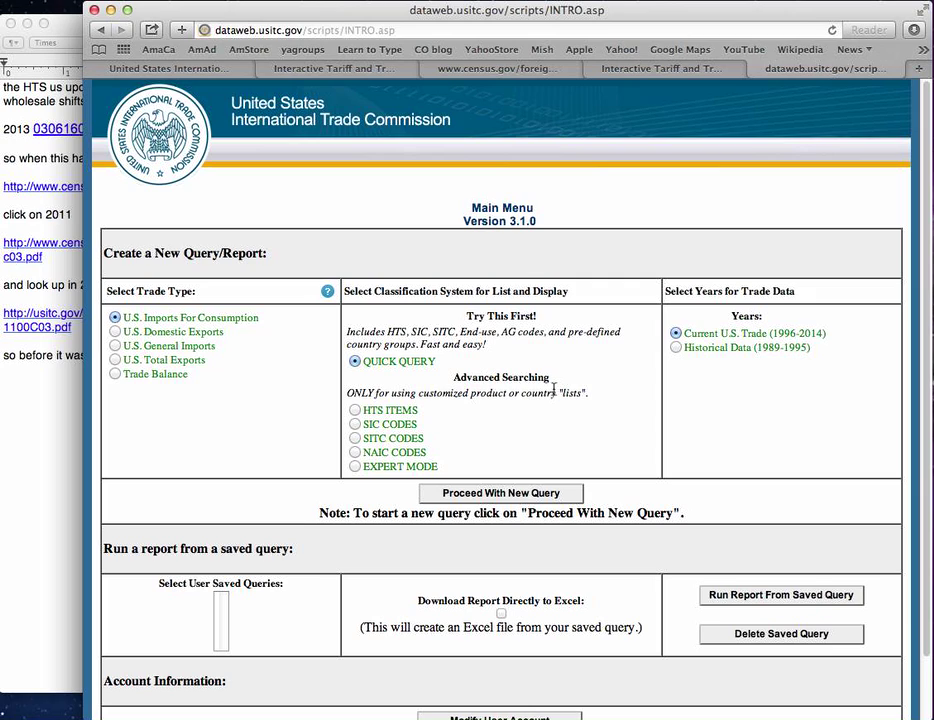
# Start a new HTS-items query for U.S. Total Exports.
pyautogui.click(355, 410)
pyautogui.click(115, 346)
pyautogui.click(115, 360)
pyautogui.click(483, 494)
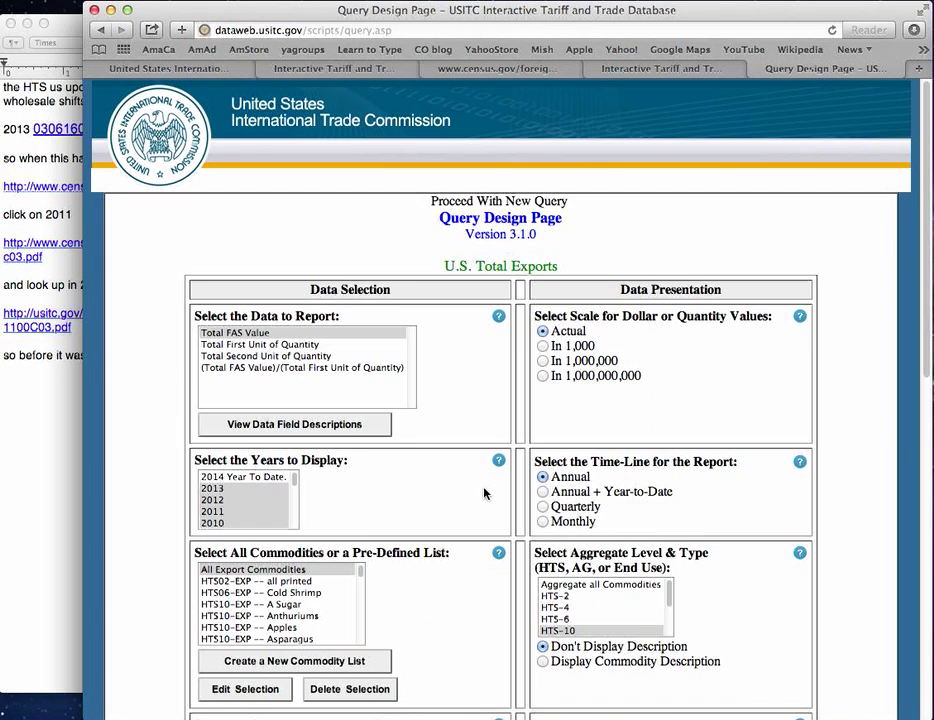
# Add Total First Unit of Quantity and select the years 2011, 2010 and 2009.
pyautogui.keyDown('super'); pyautogui.click(281, 344); pyautogui.keyUp('super')
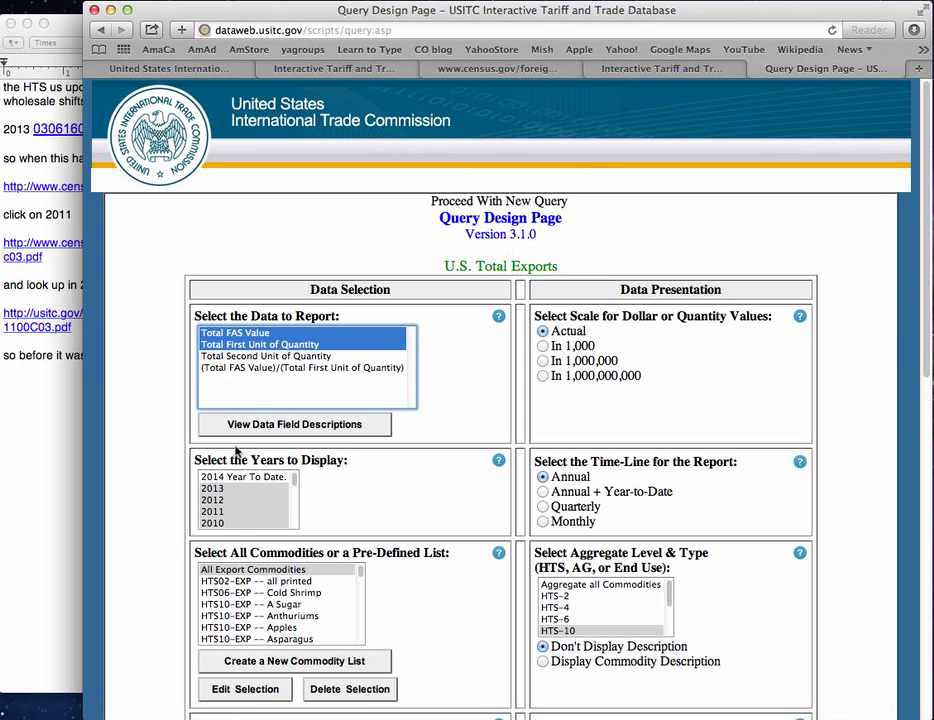
pyautogui.click(218, 512)
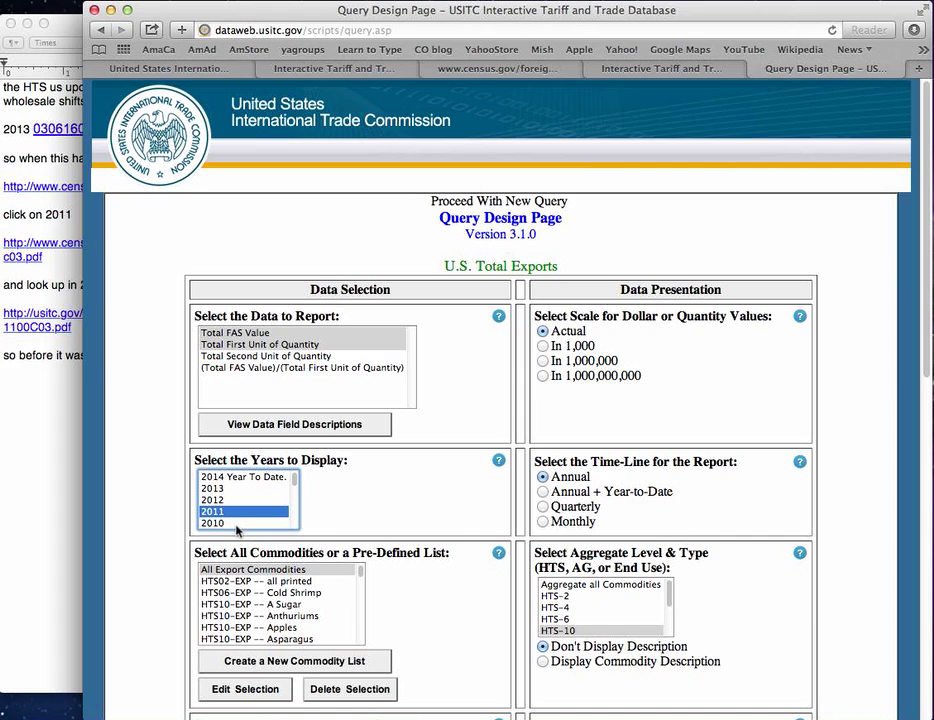
pyautogui.keyDown('super'); pyautogui.click(240, 522); pyautogui.keyUp('super')
pyautogui.moveTo(294, 480); pyautogui.dragTo(294, 488)
pyautogui.keyDown('super'); pyautogui.click(224, 499); pyautogui.keyUp('super')
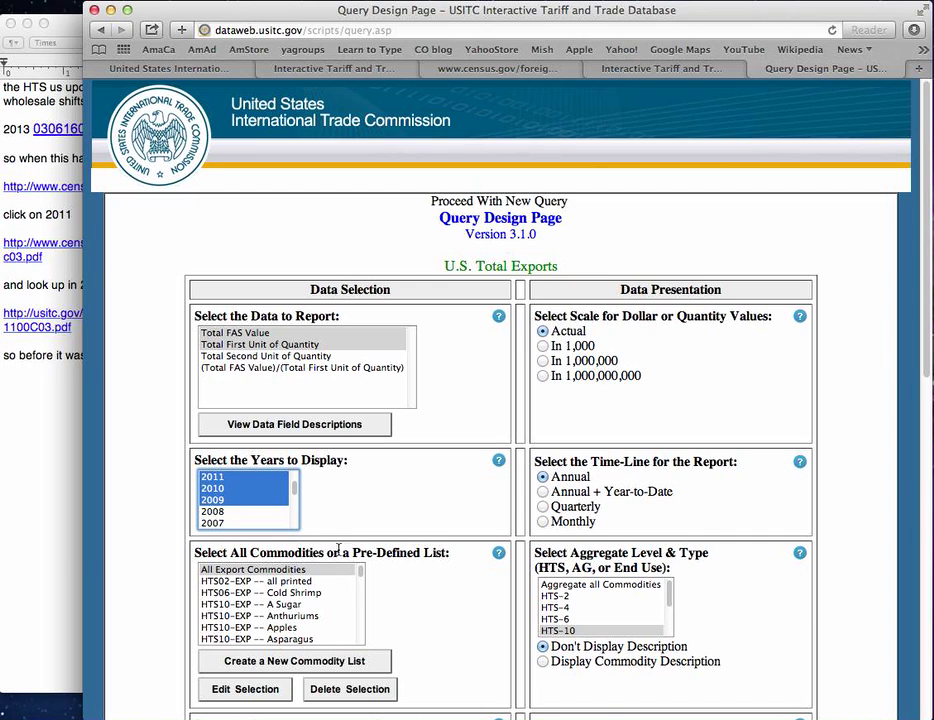
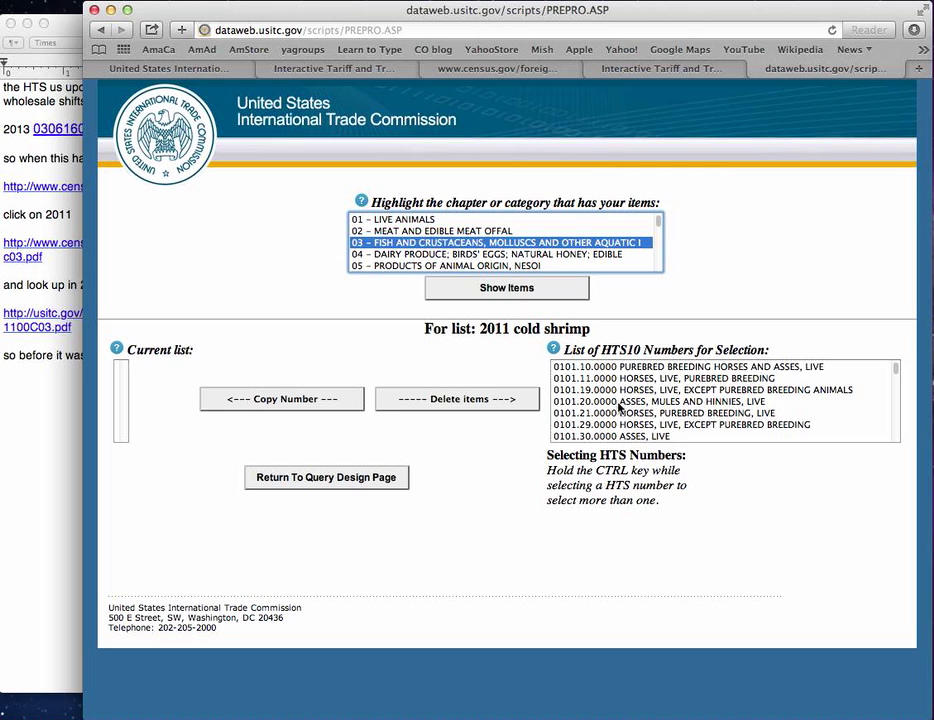
# Find HTS10 item 0306.13.0003 (shell-on shrimps and prawns) among the chapter 03 items and copy it to the list.
pyautogui.click(559, 293)
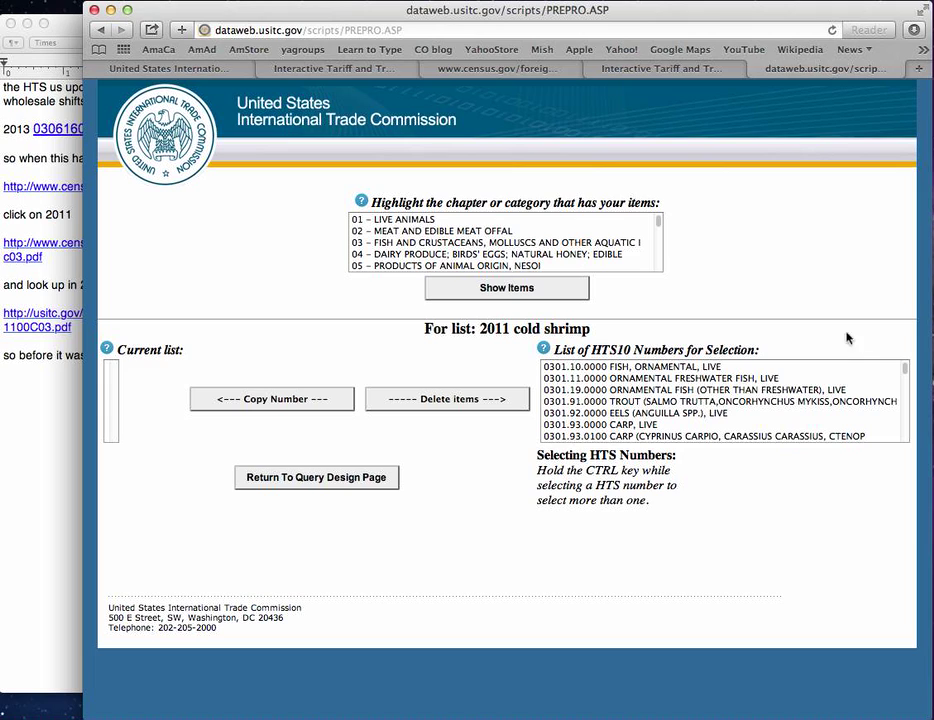
pyautogui.click(58, 259)
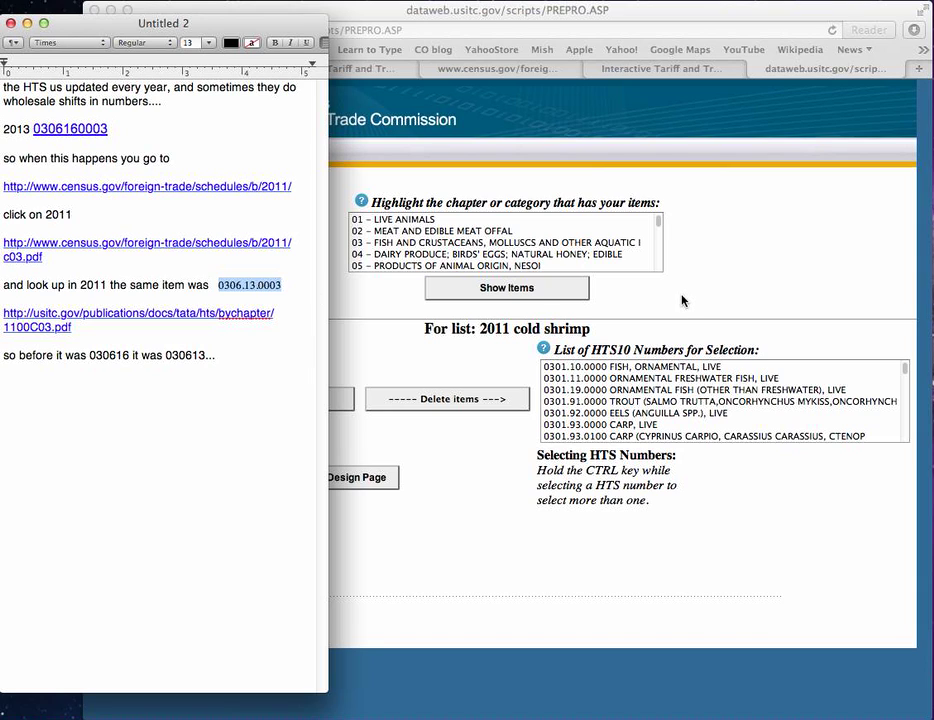
pyautogui.click(815, 292)
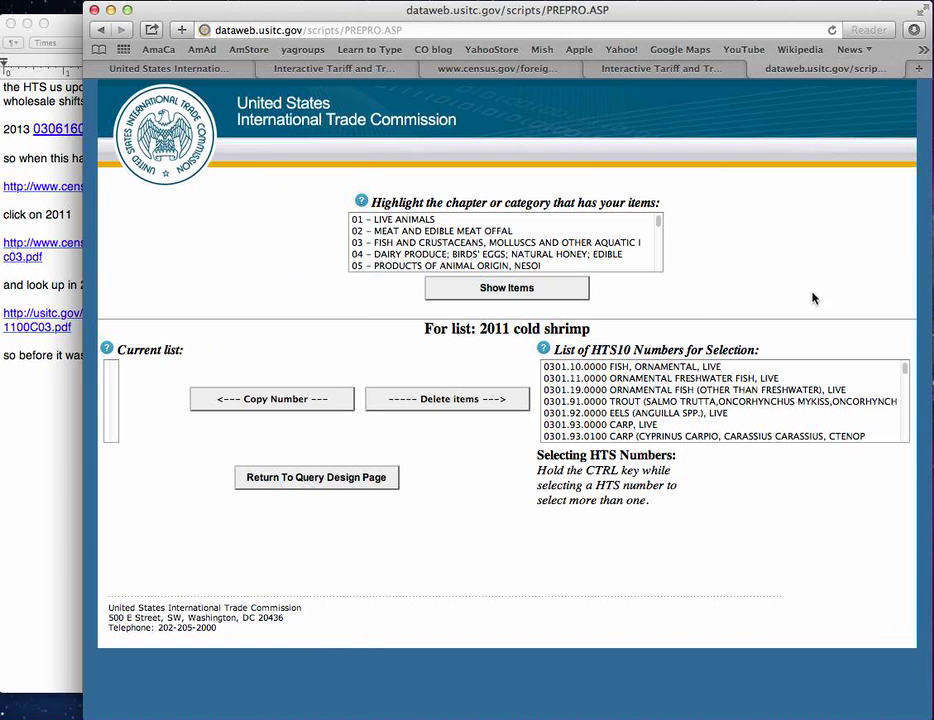
pyautogui.moveTo(904, 366); pyautogui.dragTo(895, 424)
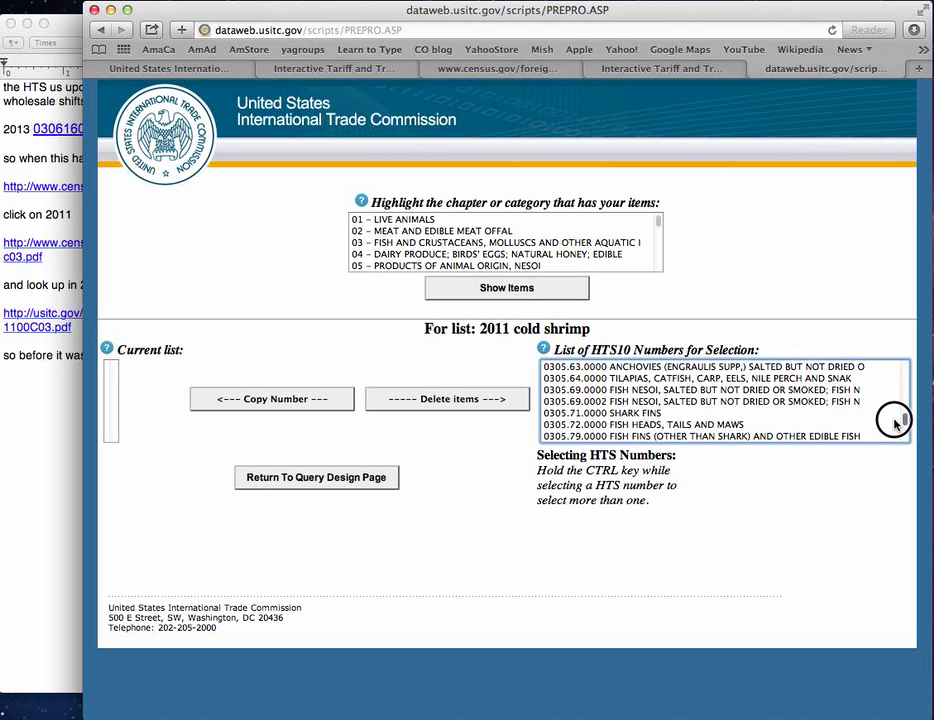
pyautogui.moveTo(895, 424); pyautogui.dragTo(899, 424)
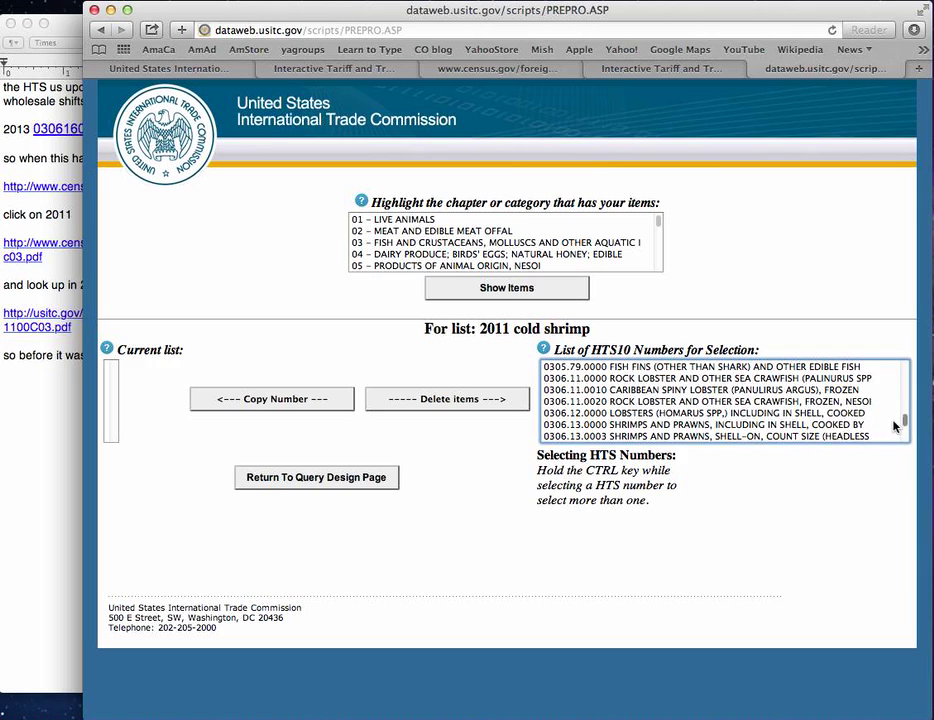
pyautogui.click(766, 437)
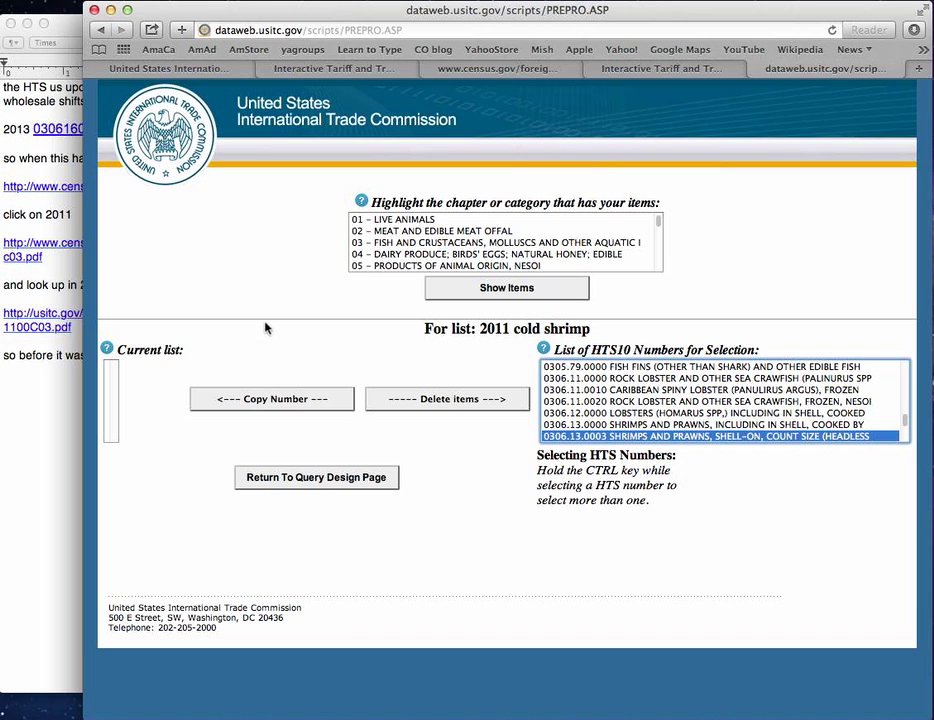
pyautogui.click(24, 290)
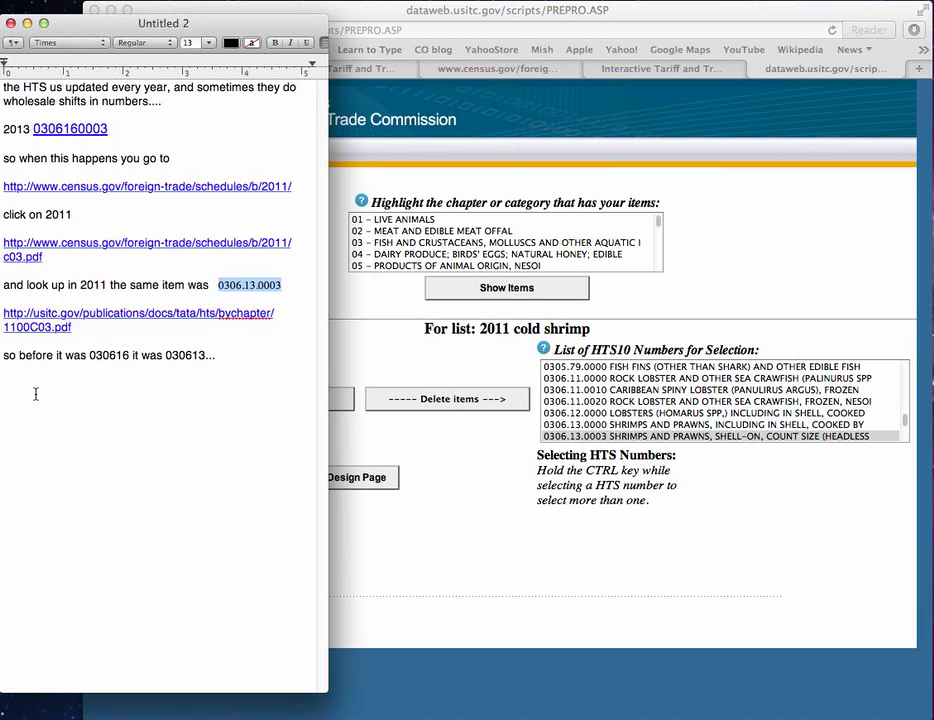
pyautogui.click(357, 369)
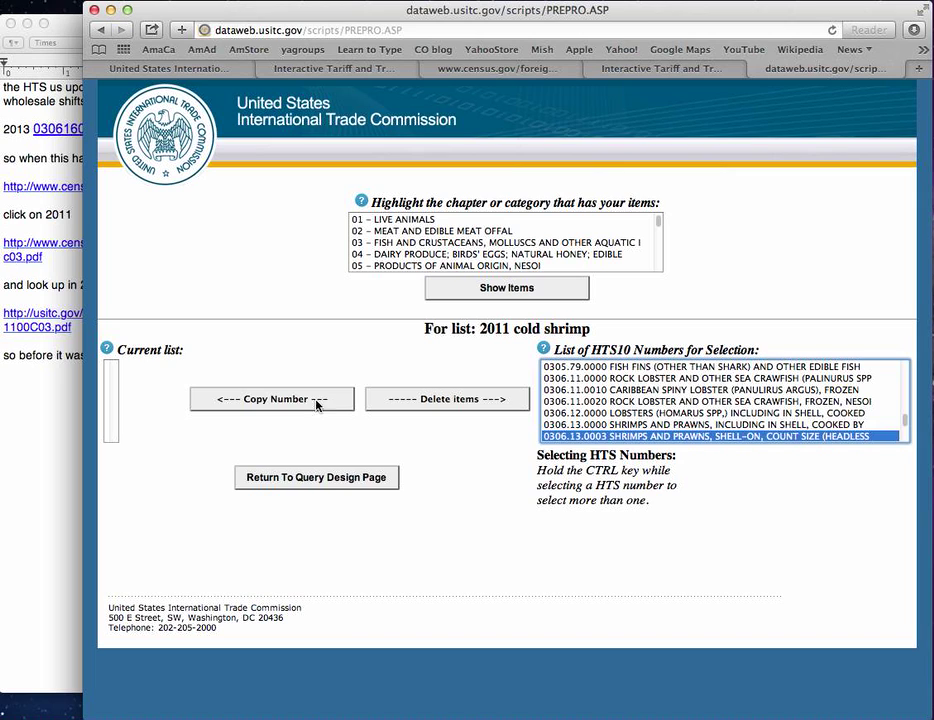
pyautogui.click(305, 398)
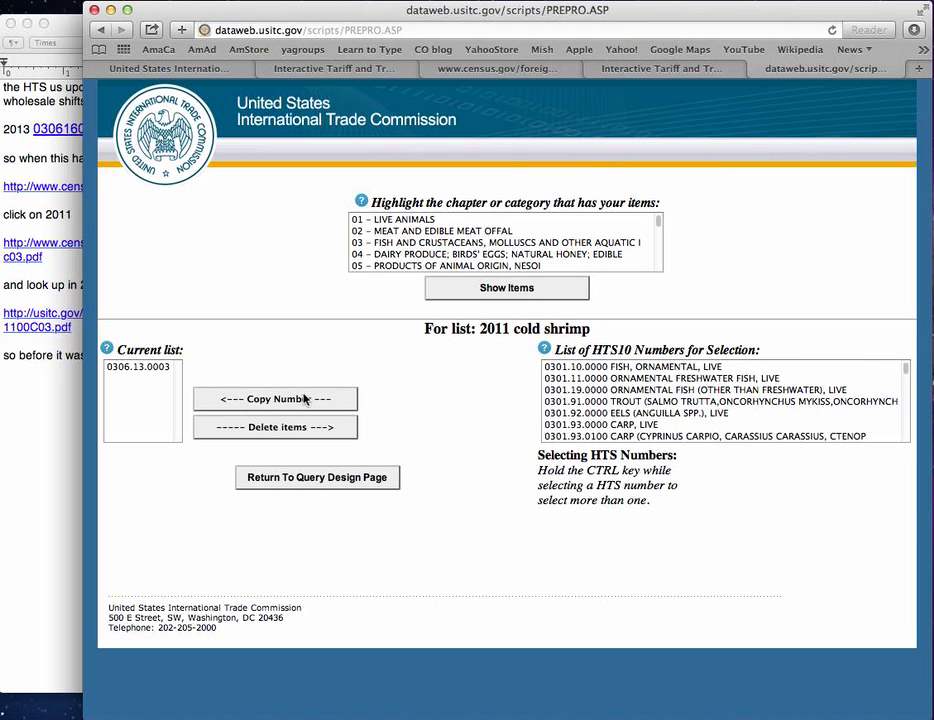
# Choose the HTS10-EXP '2011 cold shrimp' commodity list and advance to the Query Layout page.
pyautogui.click(338, 482)
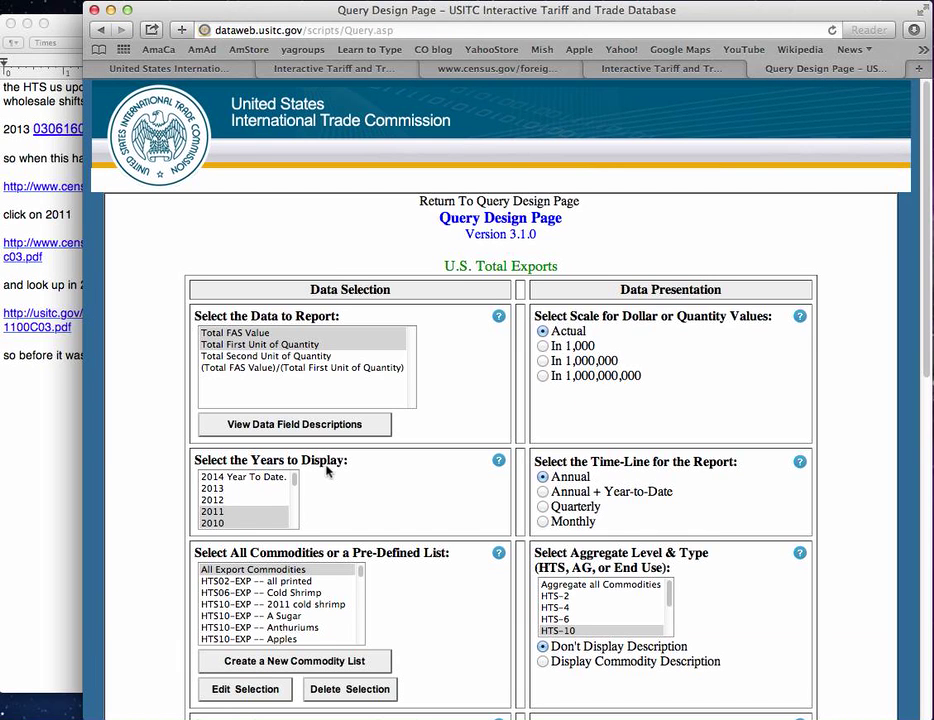
pyautogui.click(341, 604)
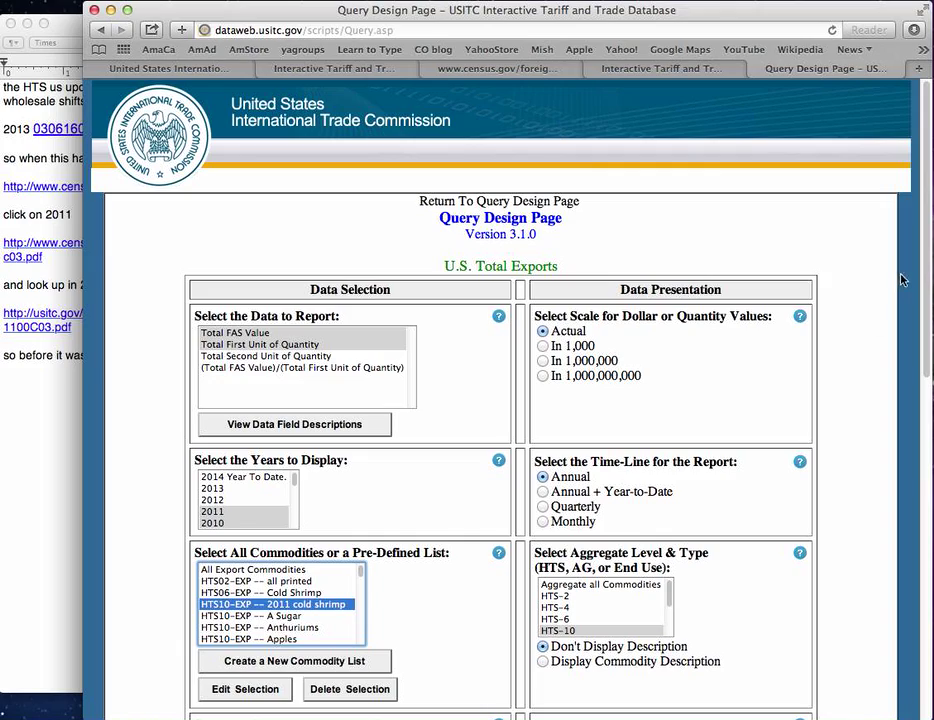
pyautogui.moveTo(929, 266); pyautogui.dragTo(880, 588)
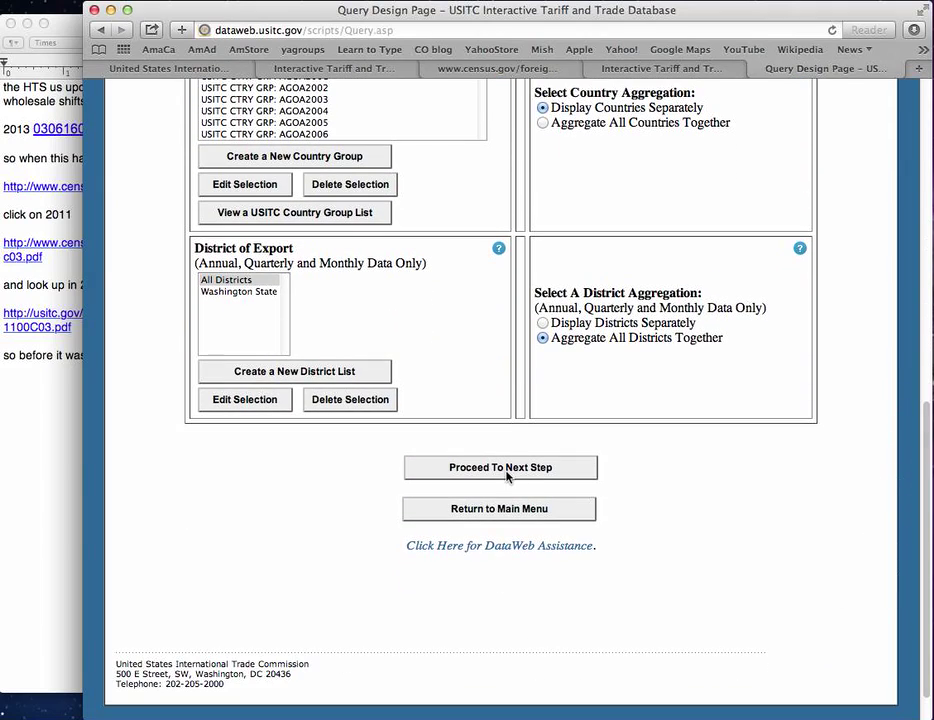
pyautogui.click(507, 477)
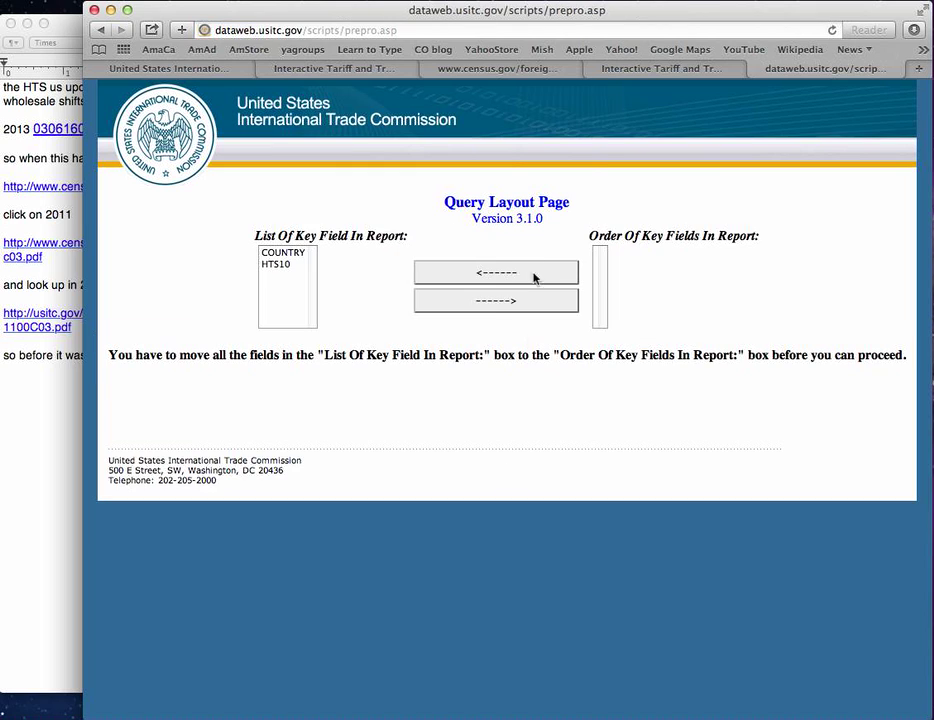
# Order the report by HTS10 first, then COUNTRY.
pyautogui.click(305, 265)
pyautogui.click(472, 304)
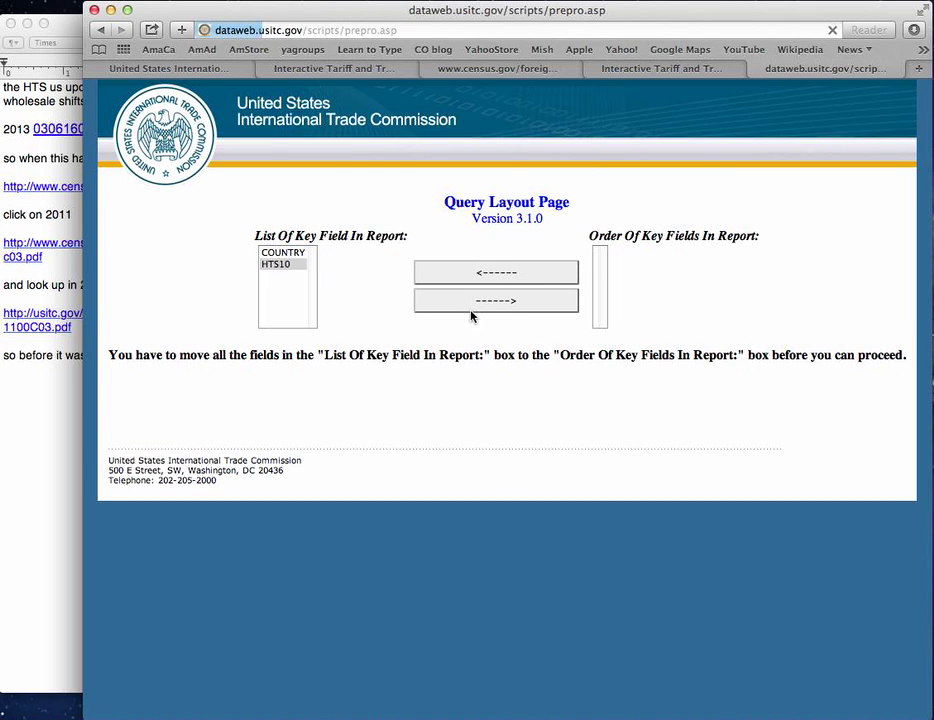
pyautogui.click(278, 253)
pyautogui.click(484, 302)
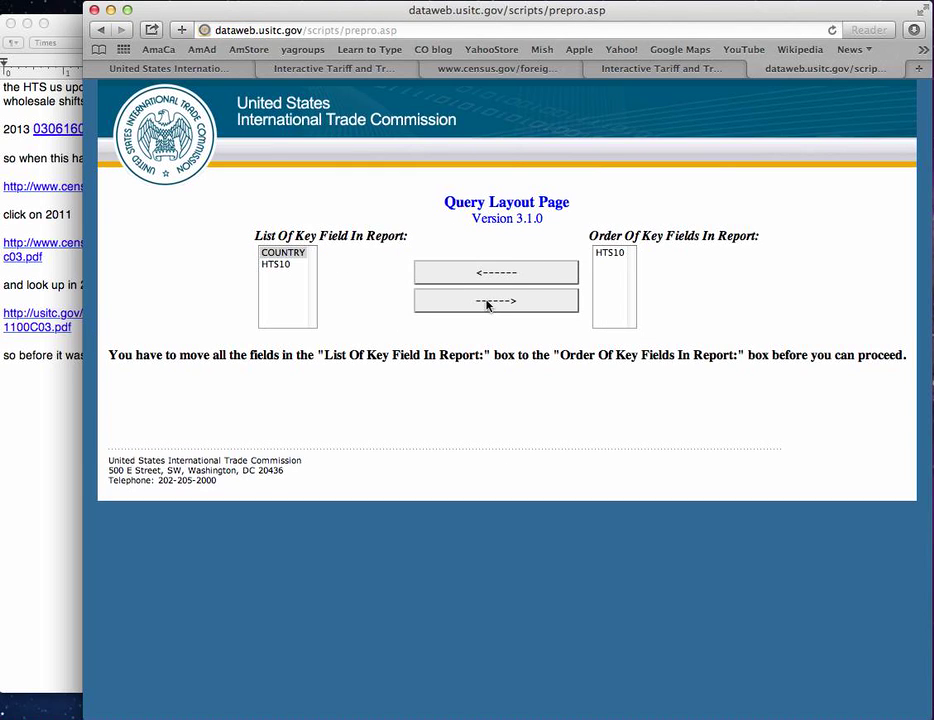
pyautogui.click(492, 348)
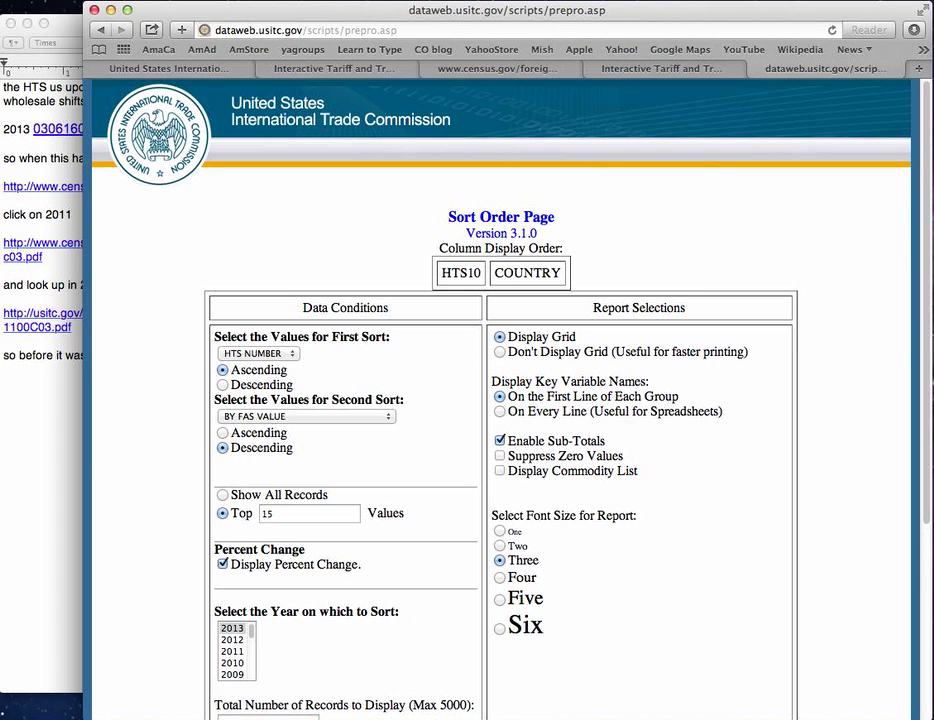
# Sort the report on 2011 values and run it.
pyautogui.moveTo(924, 222); pyautogui.dragTo(921, 480)
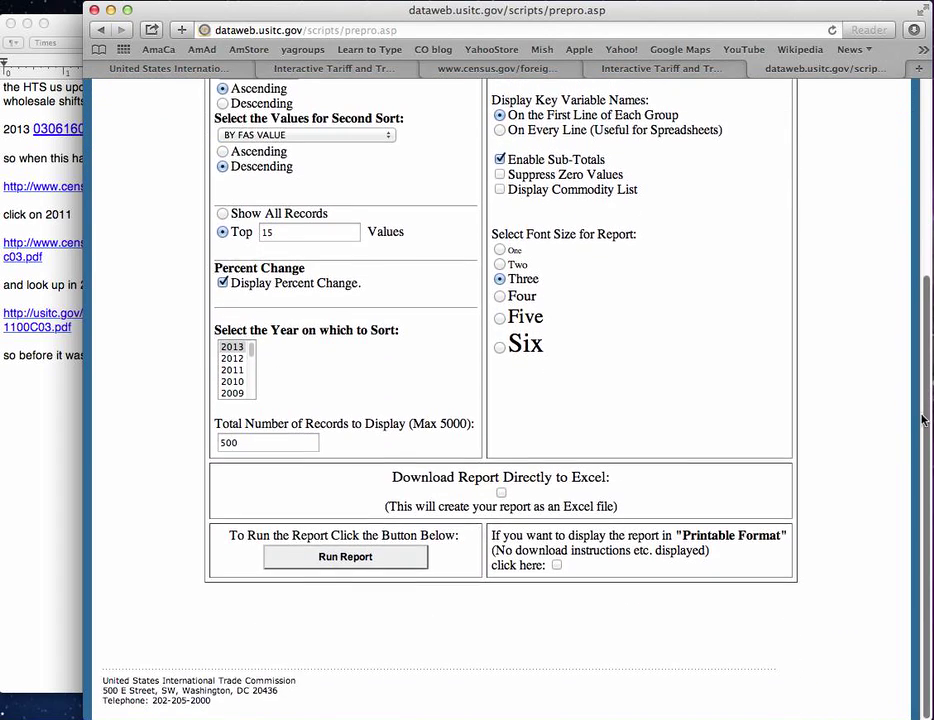
pyautogui.click(232, 370)
pyautogui.click(389, 558)
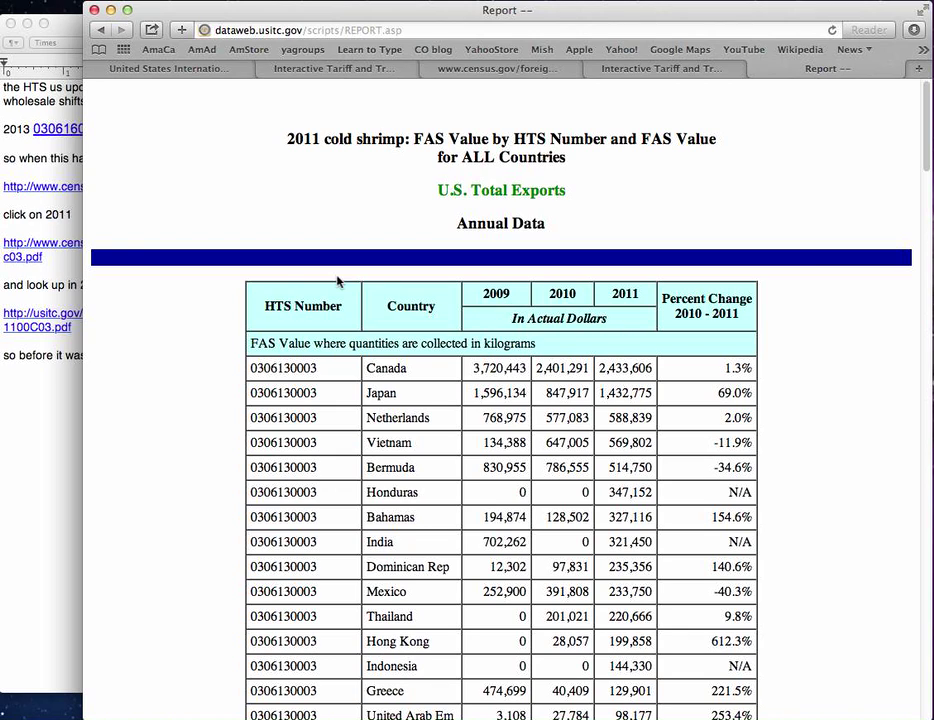
pyautogui.click(53, 174)
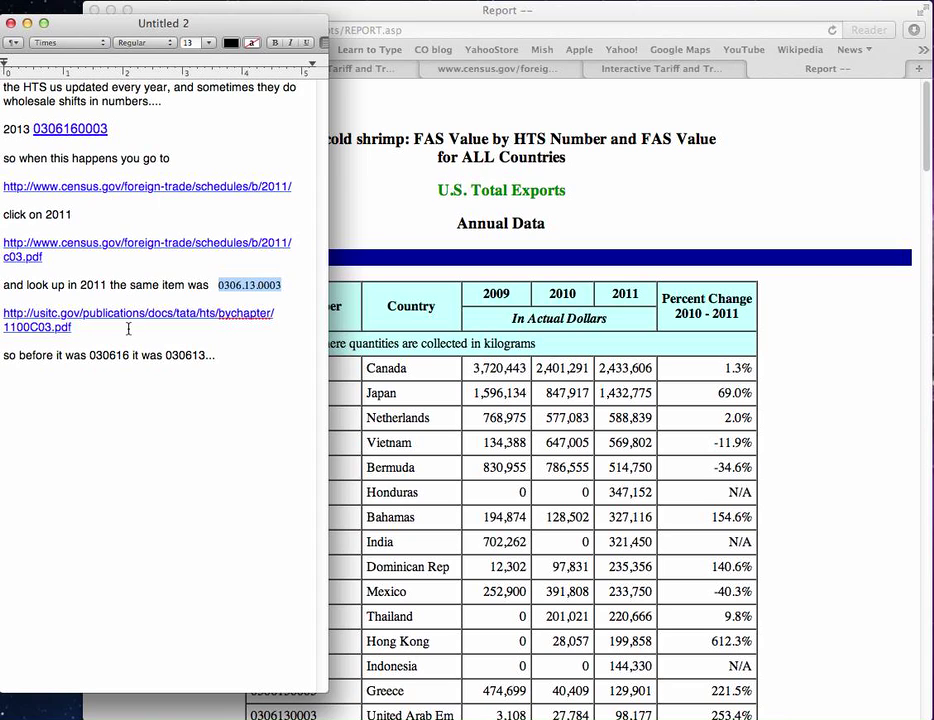
pyautogui.click(456, 218)
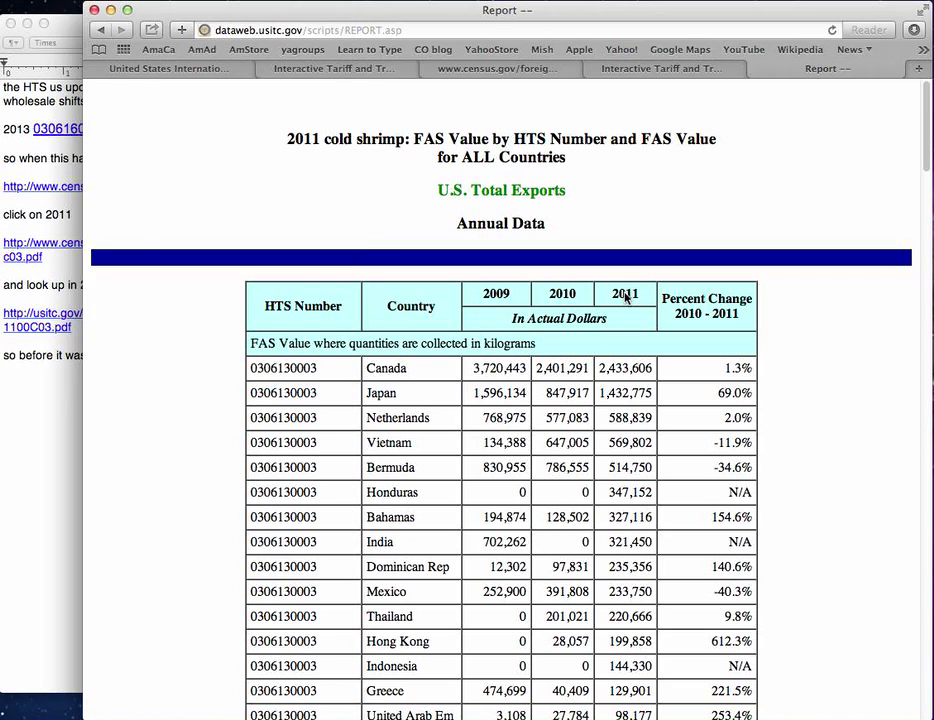